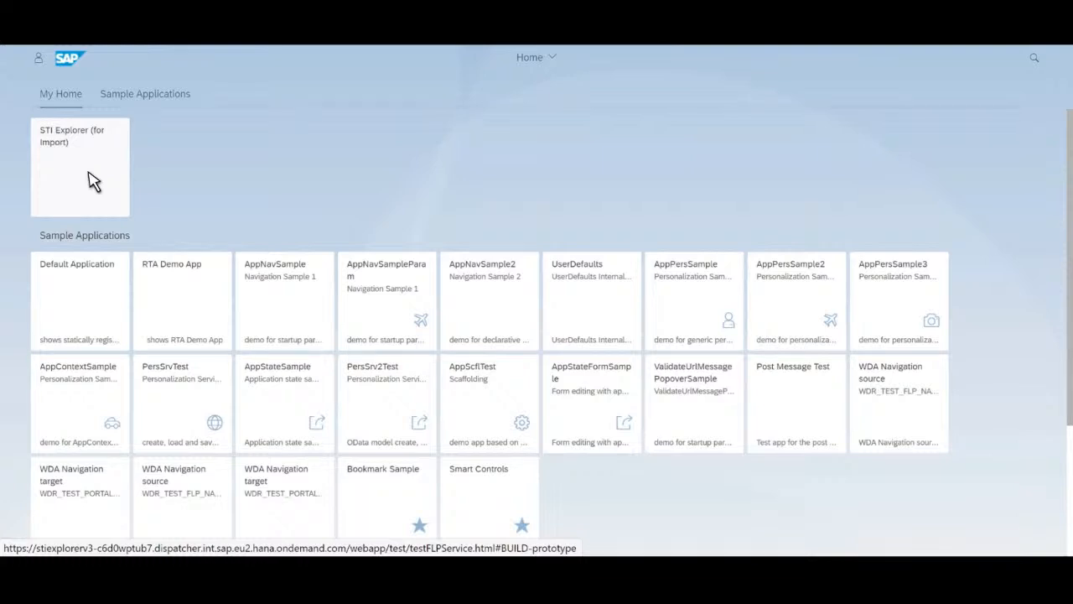
# - Open STI Explorer (for Import) and connect the service instance with its service URL, authentication URL, client ID and client secret
pyautogui.click(92, 181)
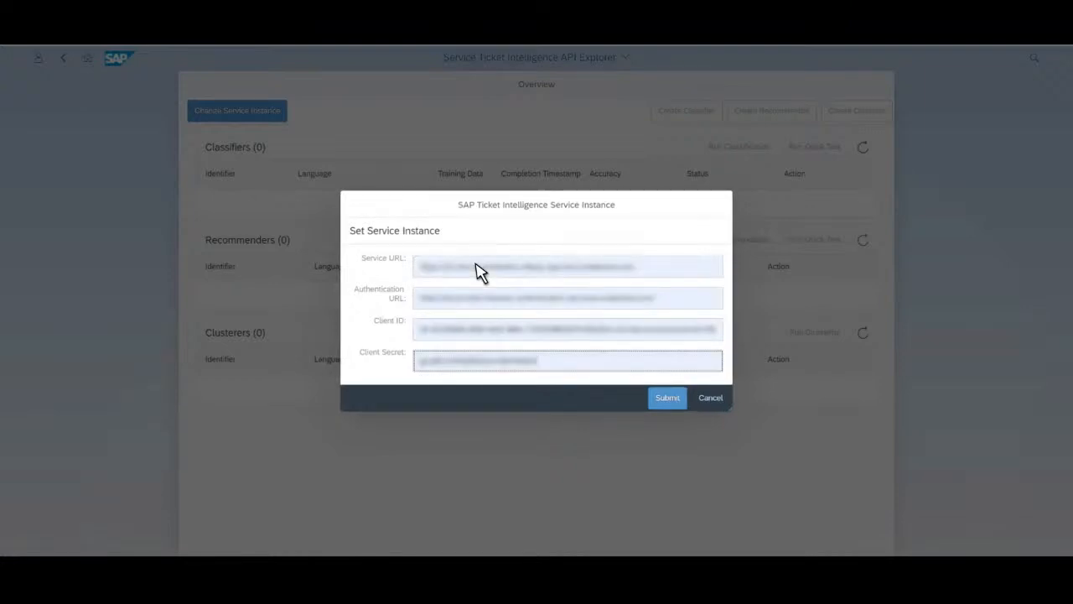
pyautogui.click(670, 399)
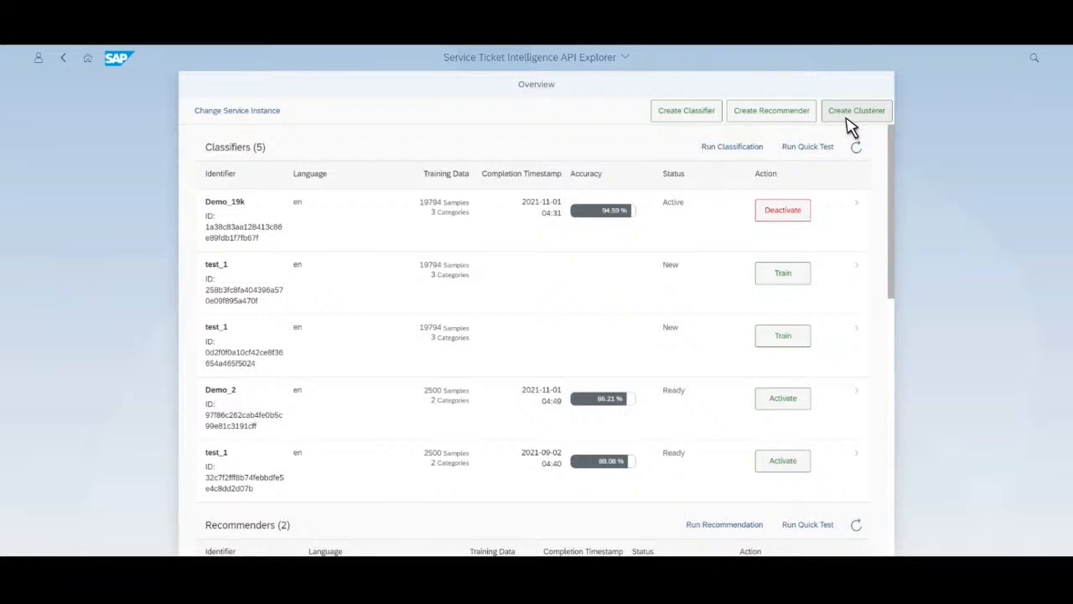
# - Start a new classifier with the description DEMO_Classification
pyautogui.click(683, 118)
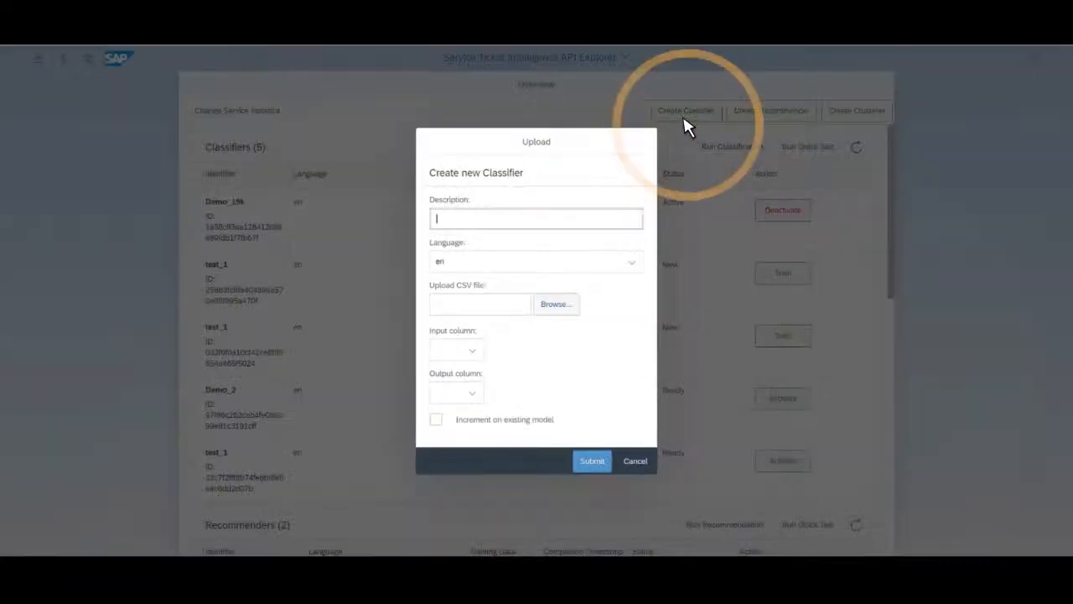
pyautogui.click(575, 220)
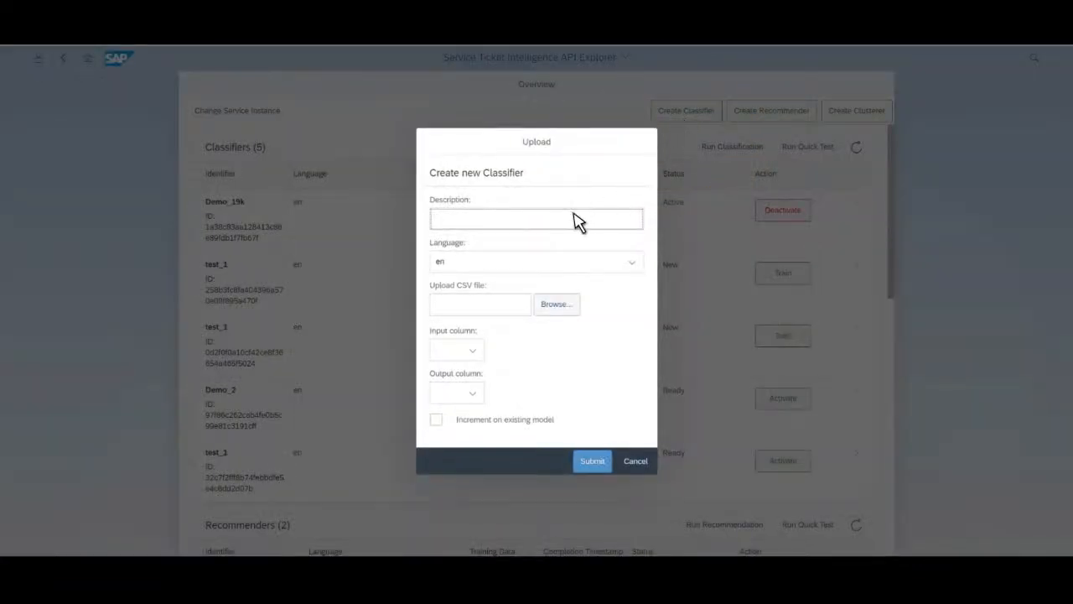
pyautogui.write('DEMO_Classification')
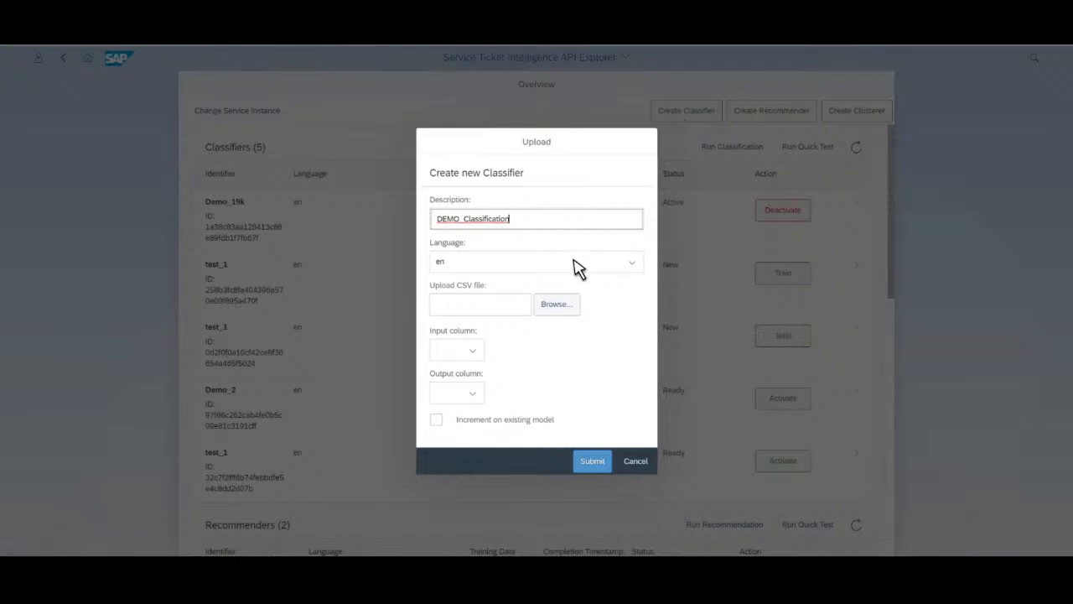
# - Inspect the columns and labels in Sample dataset_classification.csv and choose that file as the classifier's training data
pyautogui.click(571, 310)
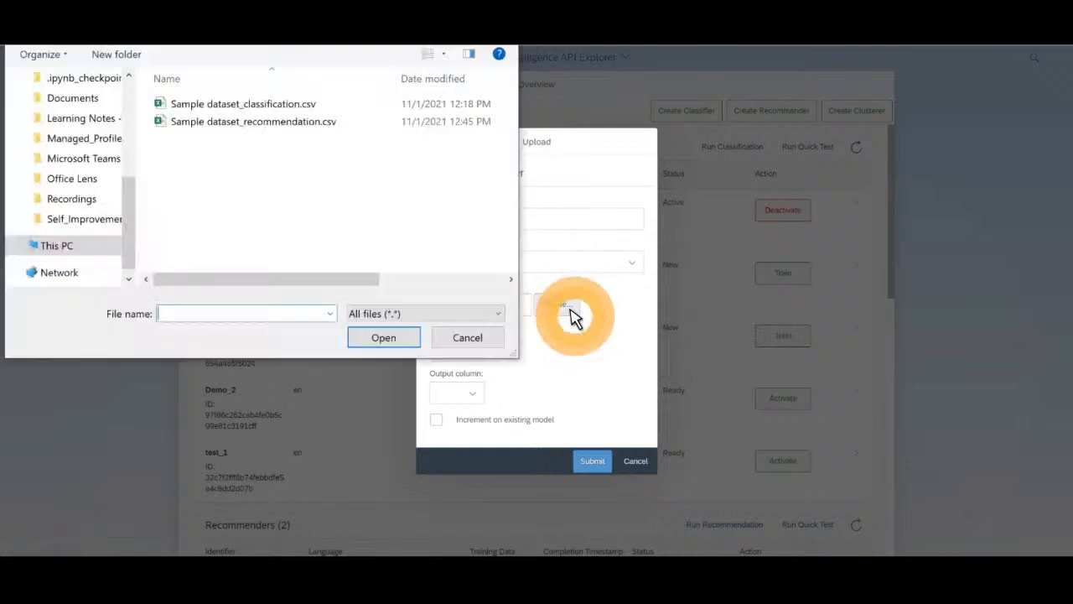
pyautogui.click(348, 107)
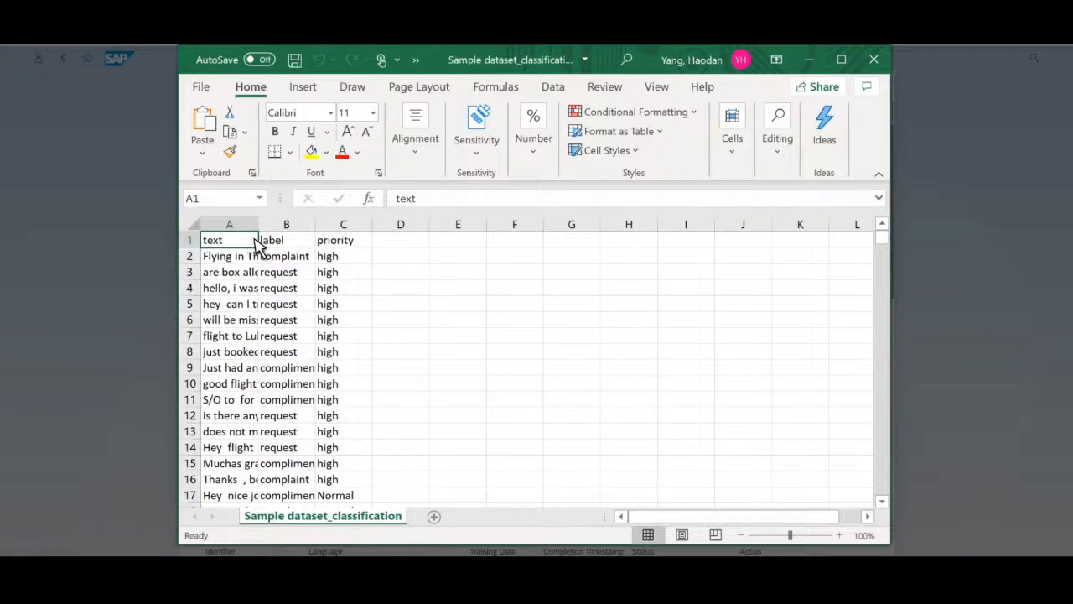
pyautogui.click(301, 243)
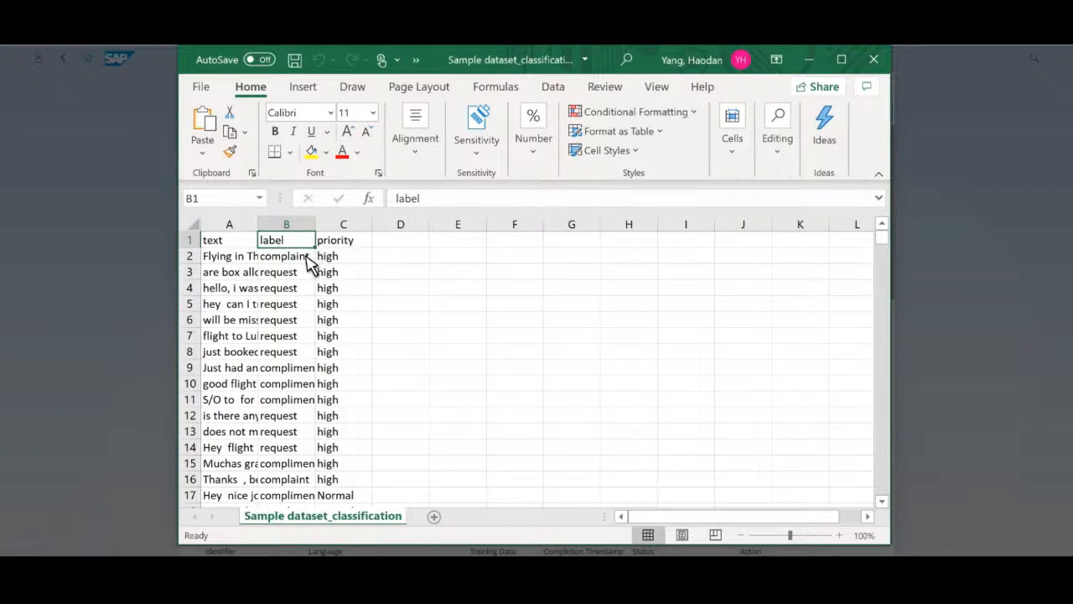
pyautogui.click(312, 370)
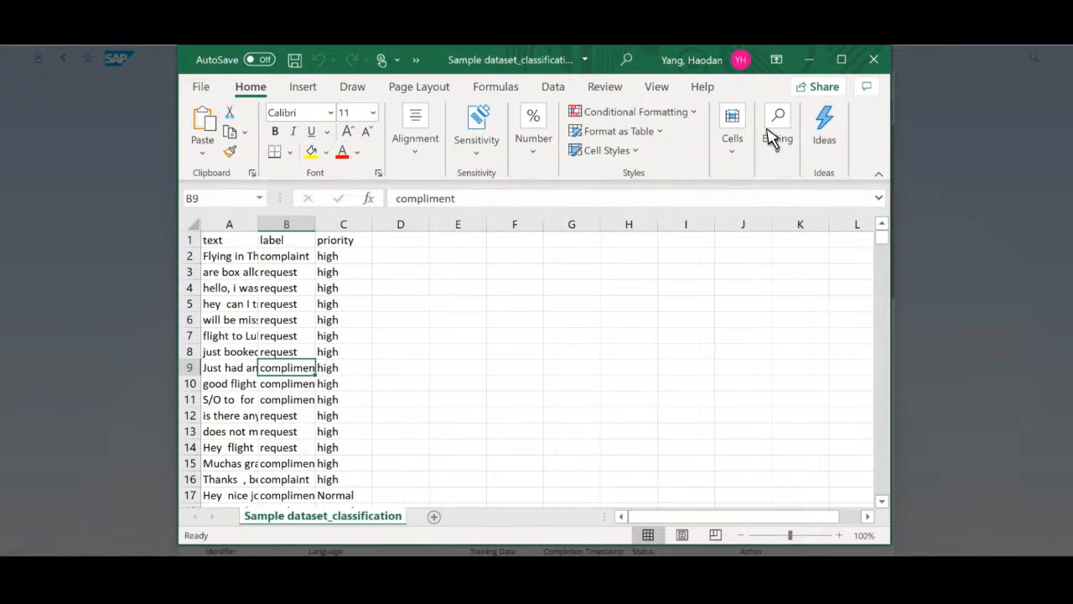
pyautogui.click(874, 60)
pyautogui.click(383, 339)
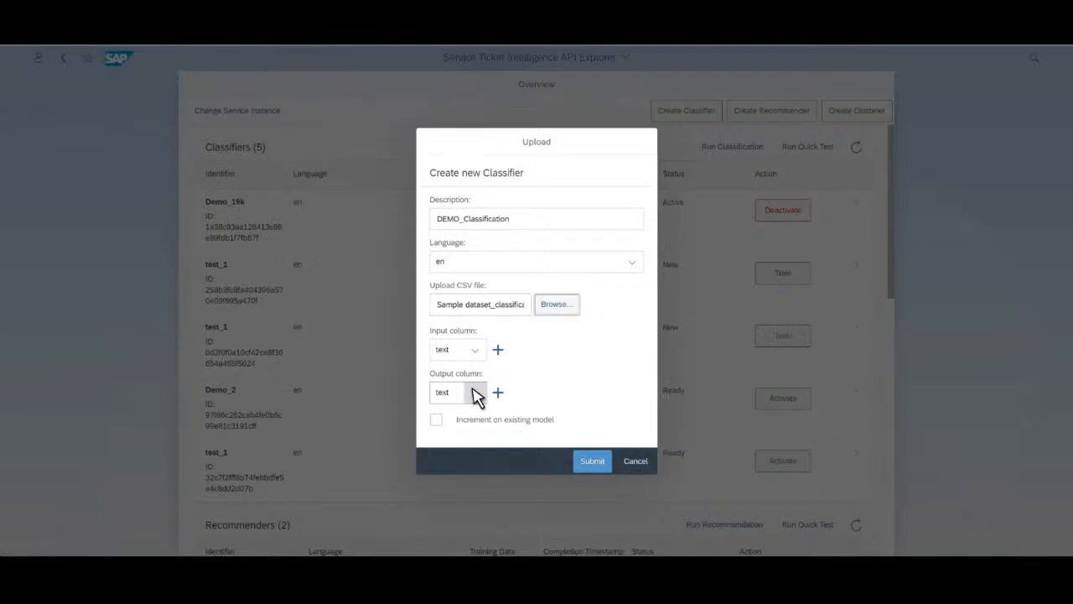
# - Set label and priority as the output columns and submit the new classifier
pyautogui.click(474, 392)
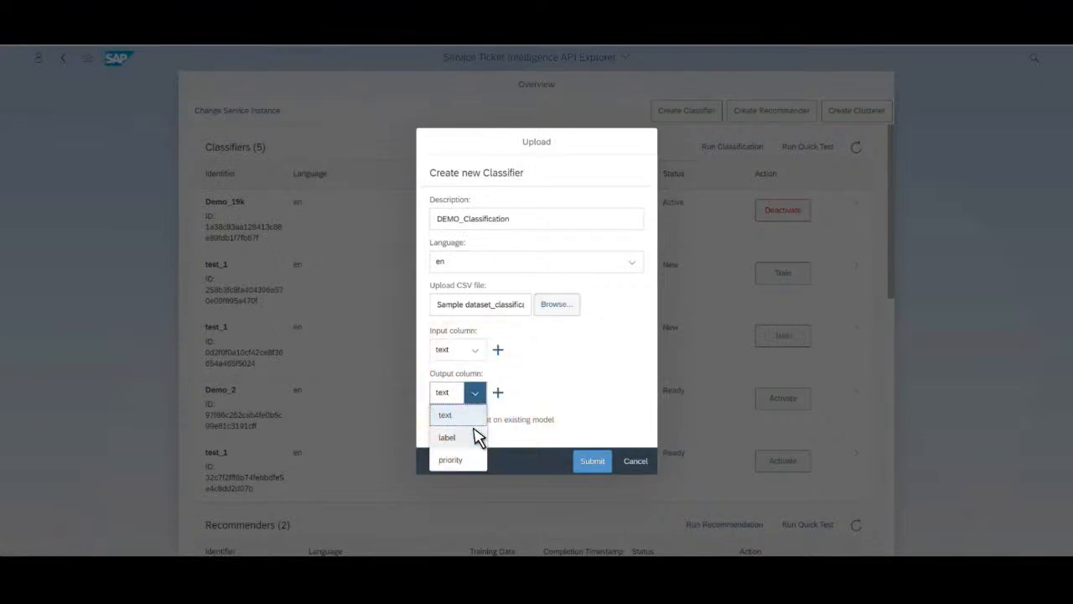
pyautogui.click(477, 438)
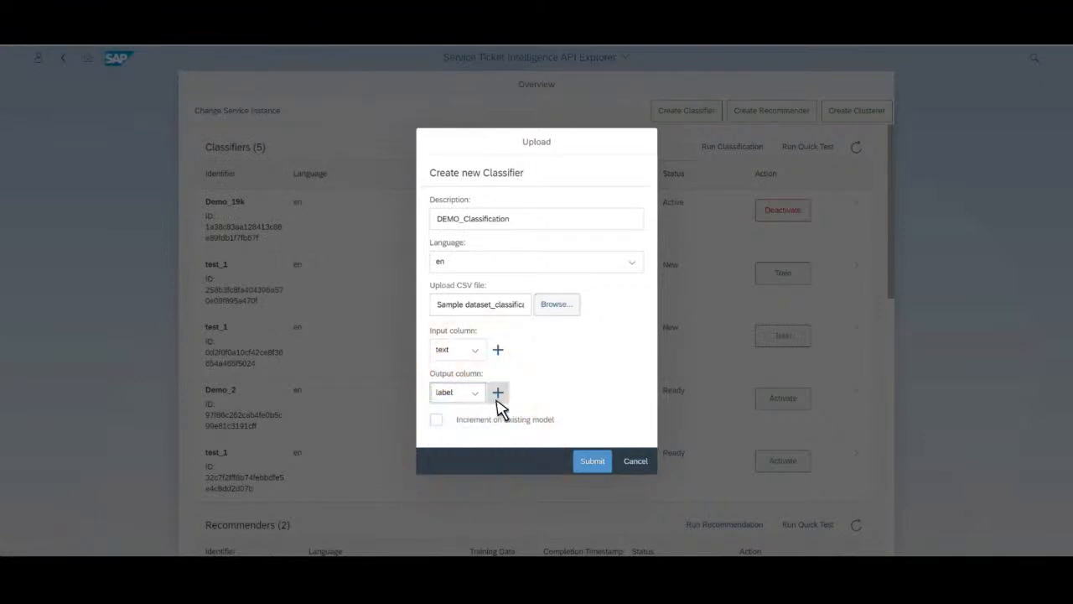
pyautogui.click(498, 394)
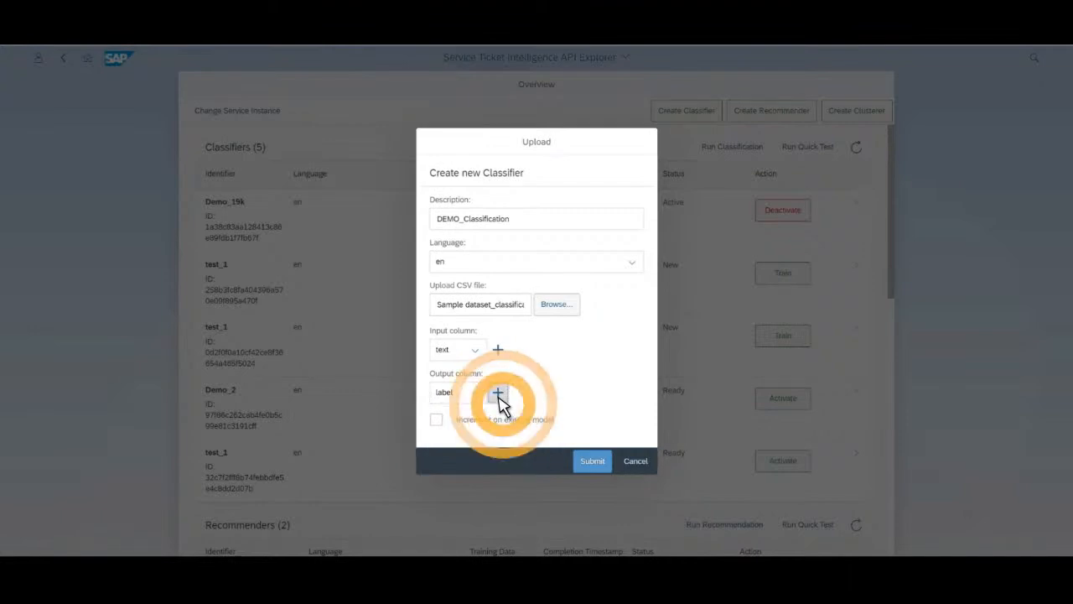
pyautogui.click(475, 406)
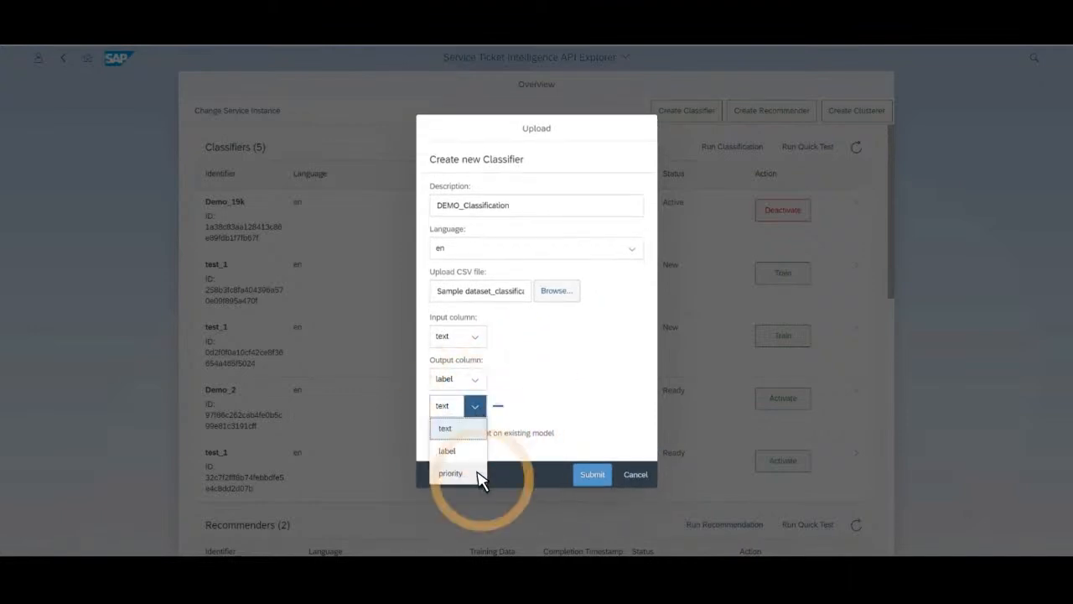
pyautogui.click(452, 473)
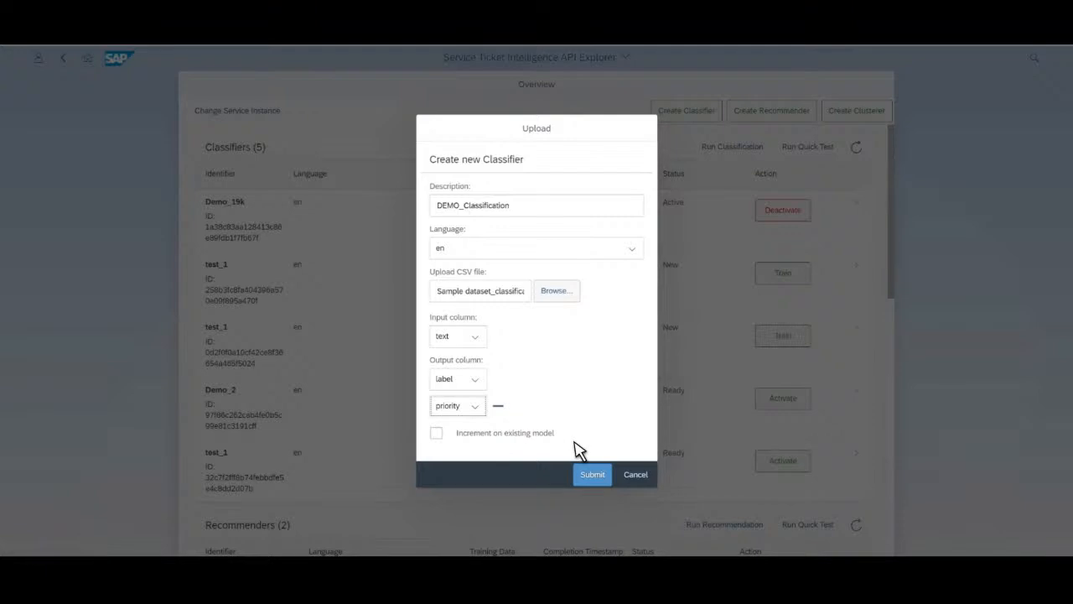
pyautogui.click(585, 478)
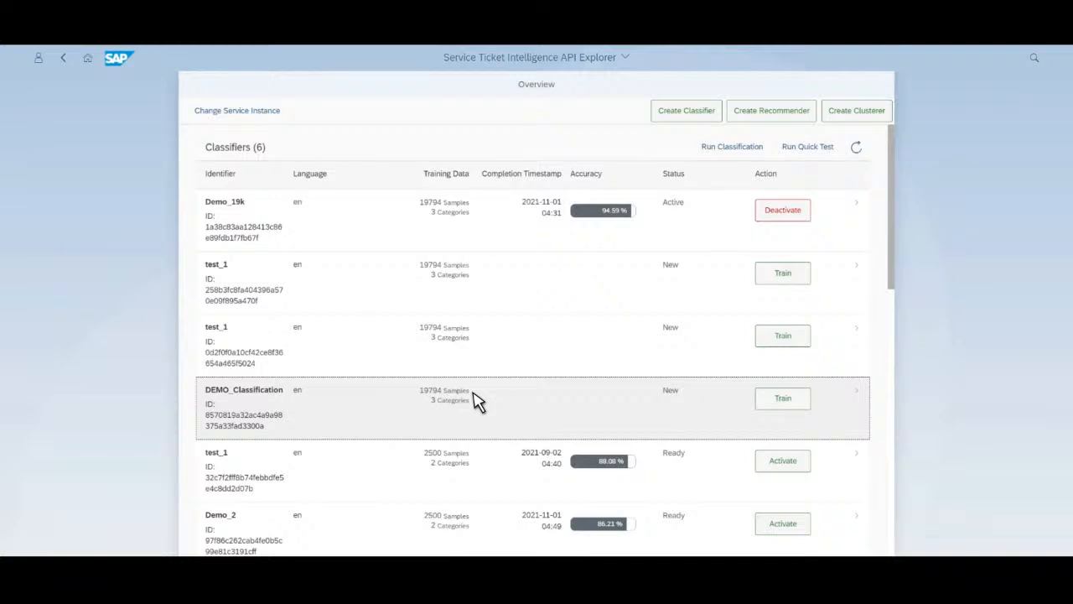
# - Request training for the DEMO_Classification classifier and cancel at the confirmation
pyautogui.click(767, 402)
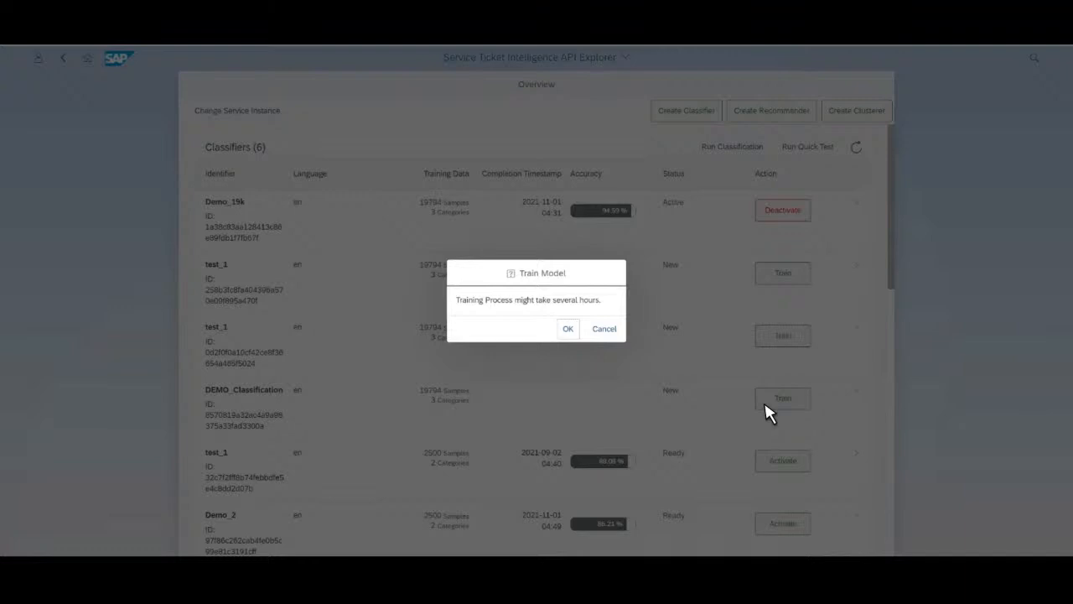
pyautogui.click(615, 339)
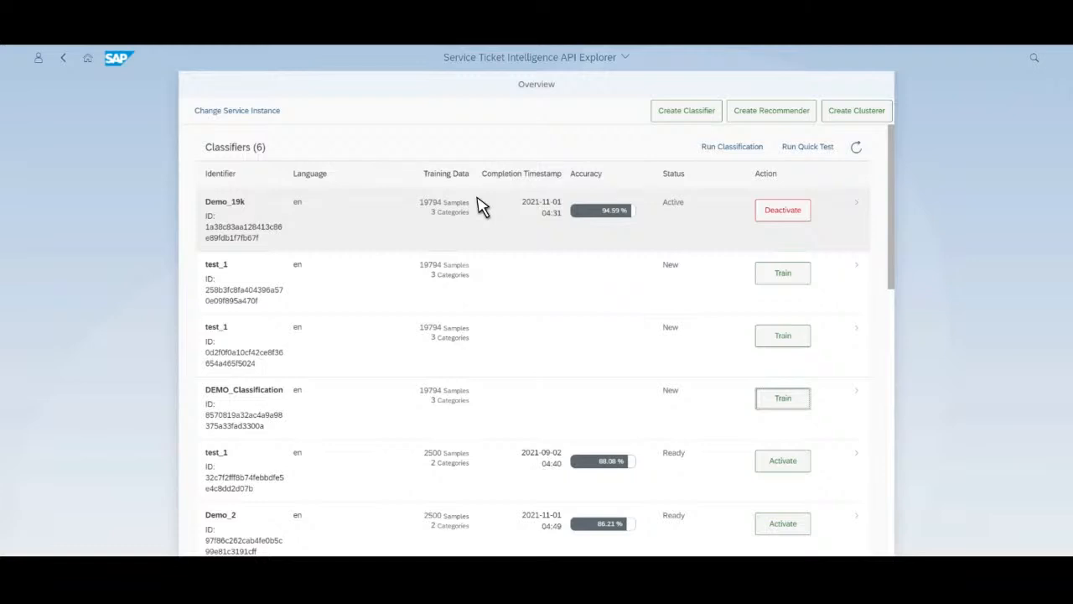
# - Open the Demo_19k classifier's details and review its per-category precision, recall, F1-score and field mapping
pyautogui.click(620, 233)
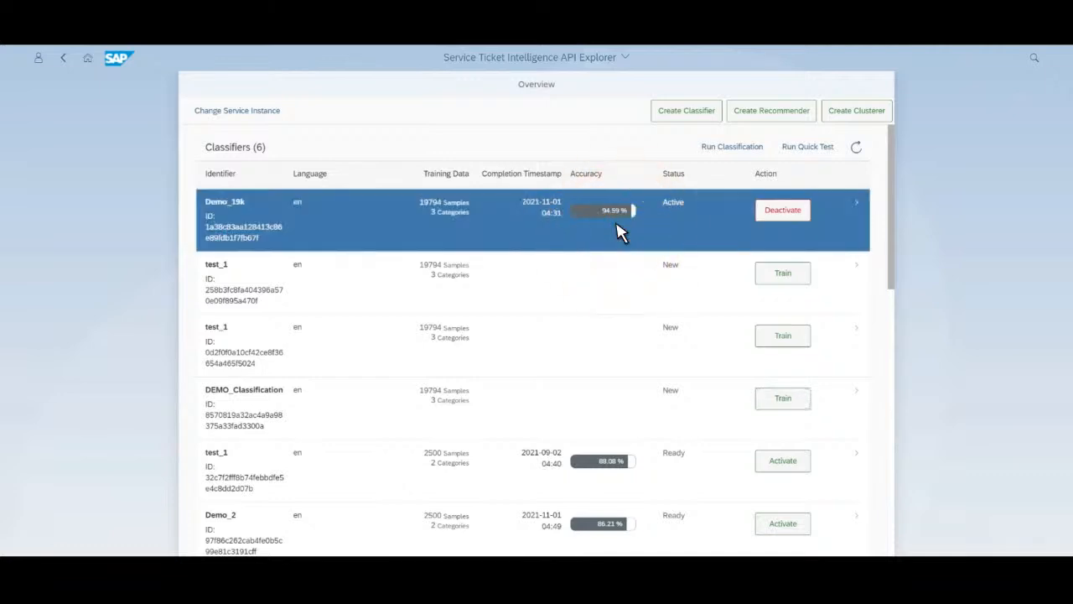
pyautogui.click(688, 232)
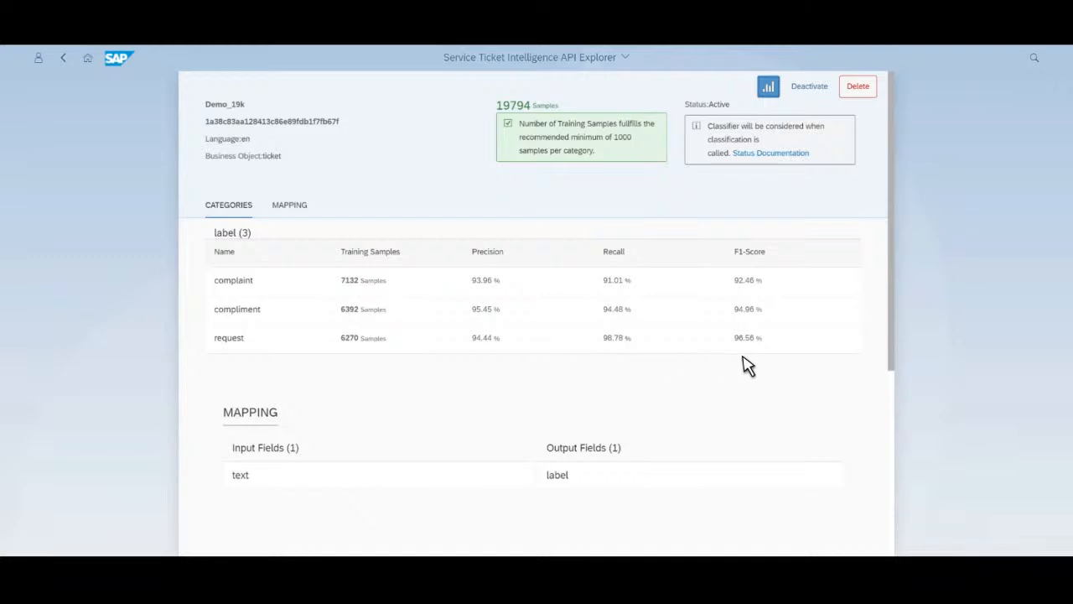
pyautogui.scroll(-2, 748, 366)
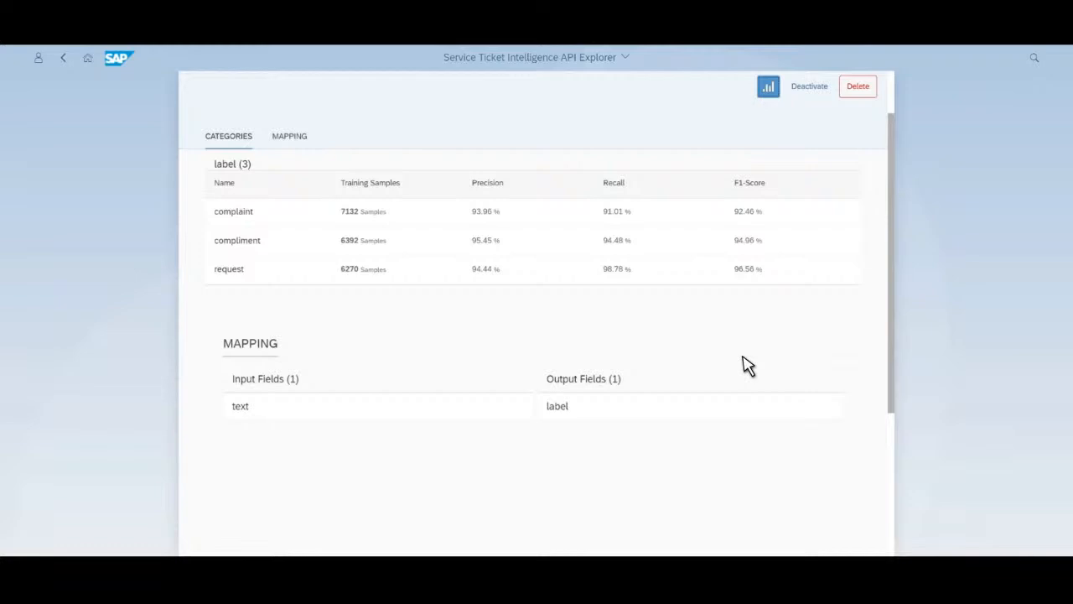
pyautogui.scroll(2, 744, 363)
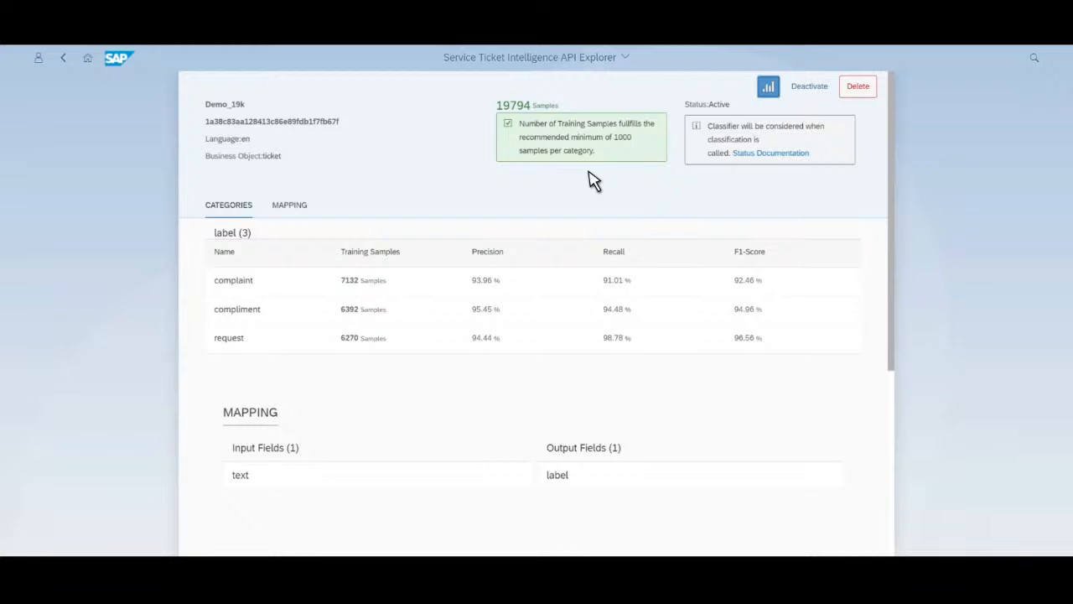
# - Examine the Demo_19k model's average scores, distribution chart, confusion matrix and accuracy versus automation rate chart
pyautogui.click(769, 92)
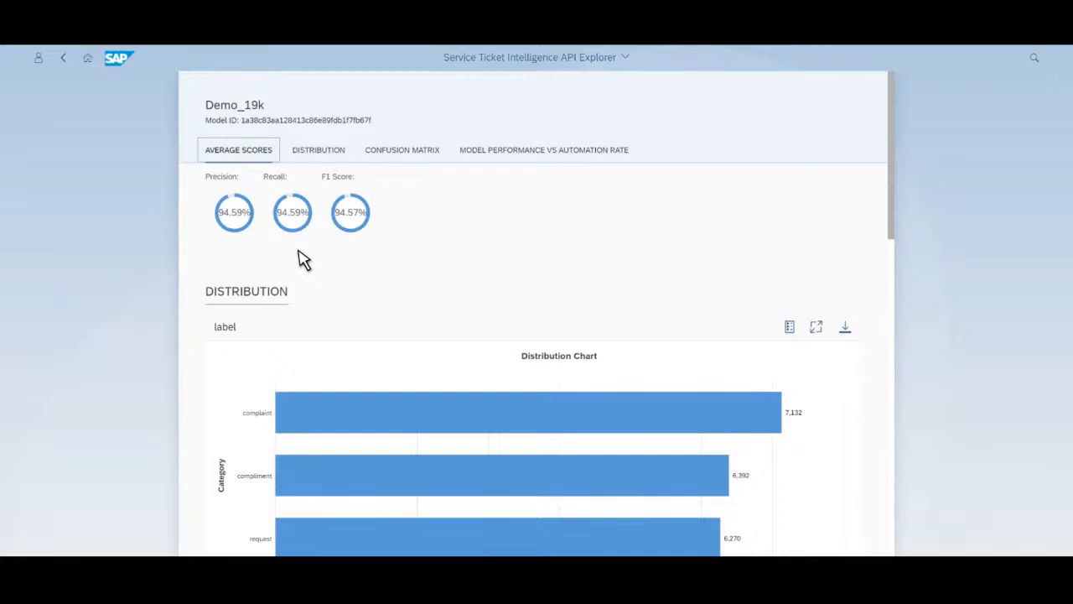
pyautogui.scroll(-1, 142, 294)
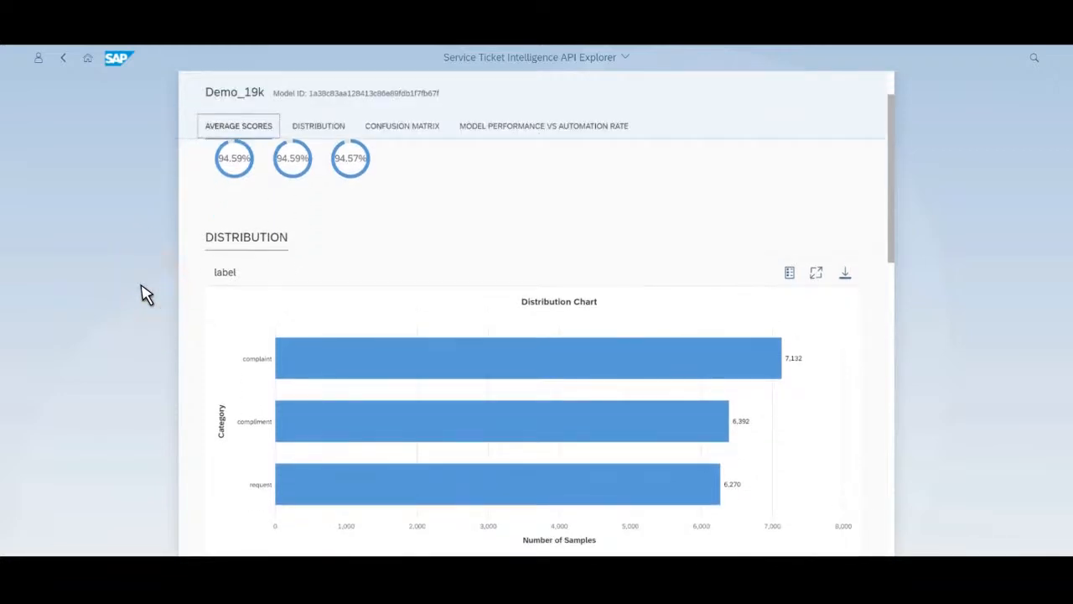
pyautogui.scroll(-1, 142, 294)
pyautogui.scroll(-1, 143, 293)
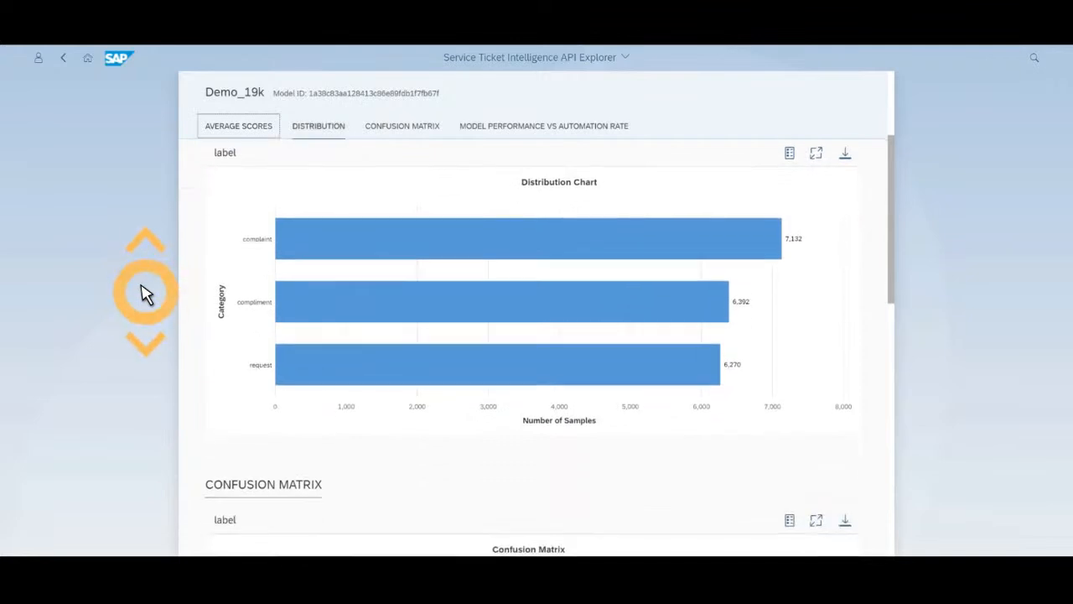
pyautogui.scroll(-1, 142, 293)
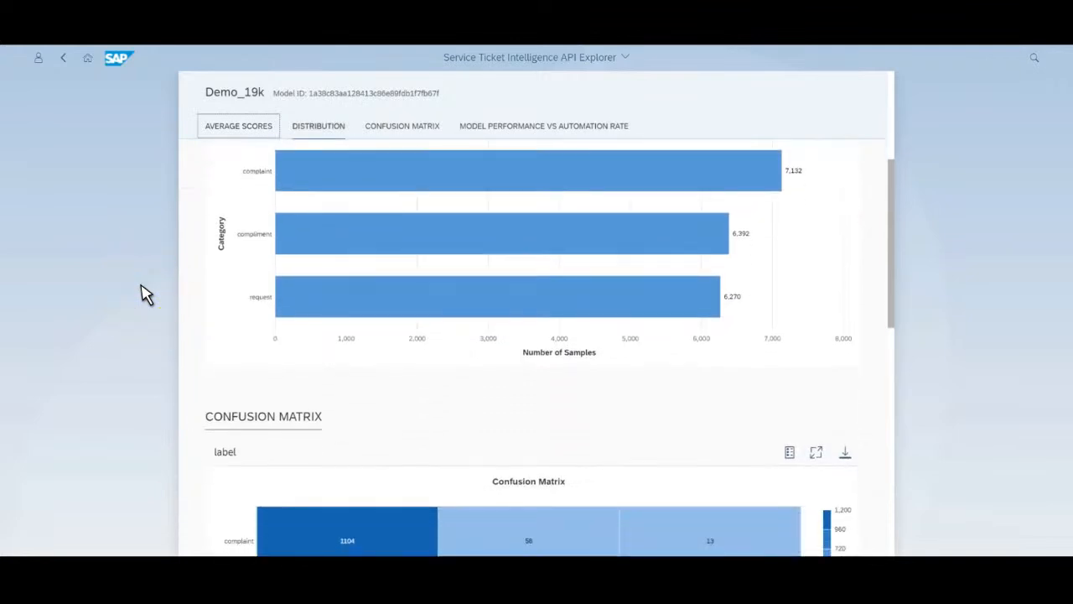
pyautogui.scroll(-1, 142, 293)
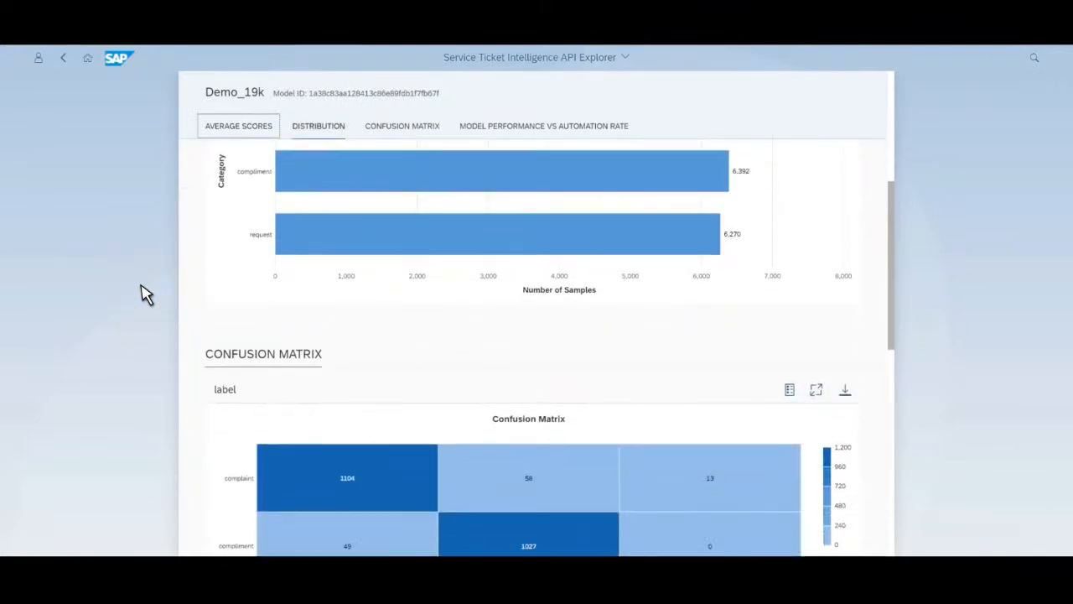
pyautogui.scroll(-1, 143, 293)
pyautogui.scroll(-1, 143, 294)
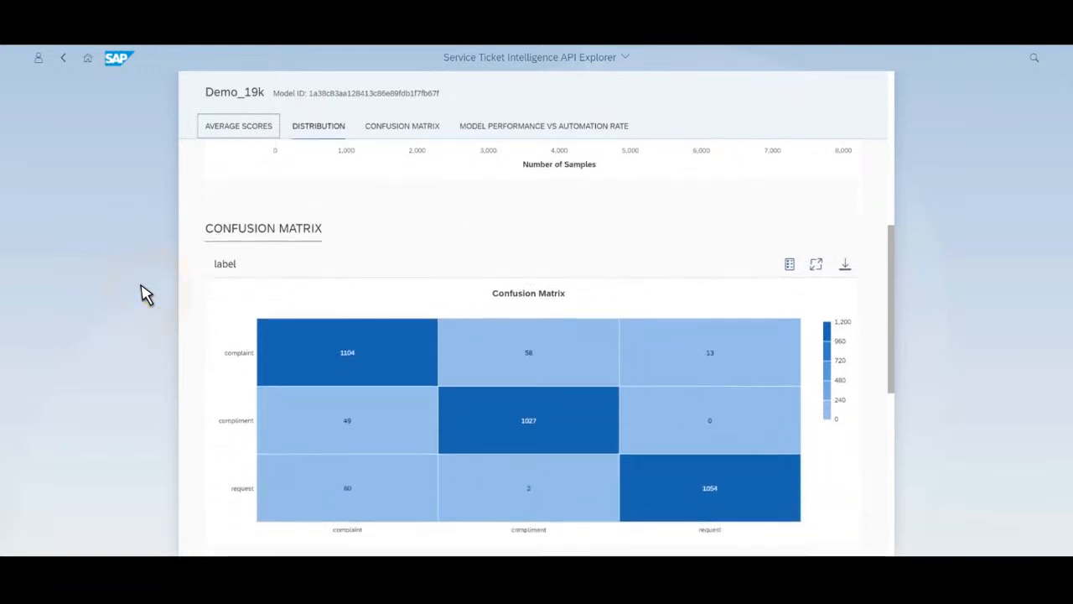
pyautogui.scroll(-1, 142, 293)
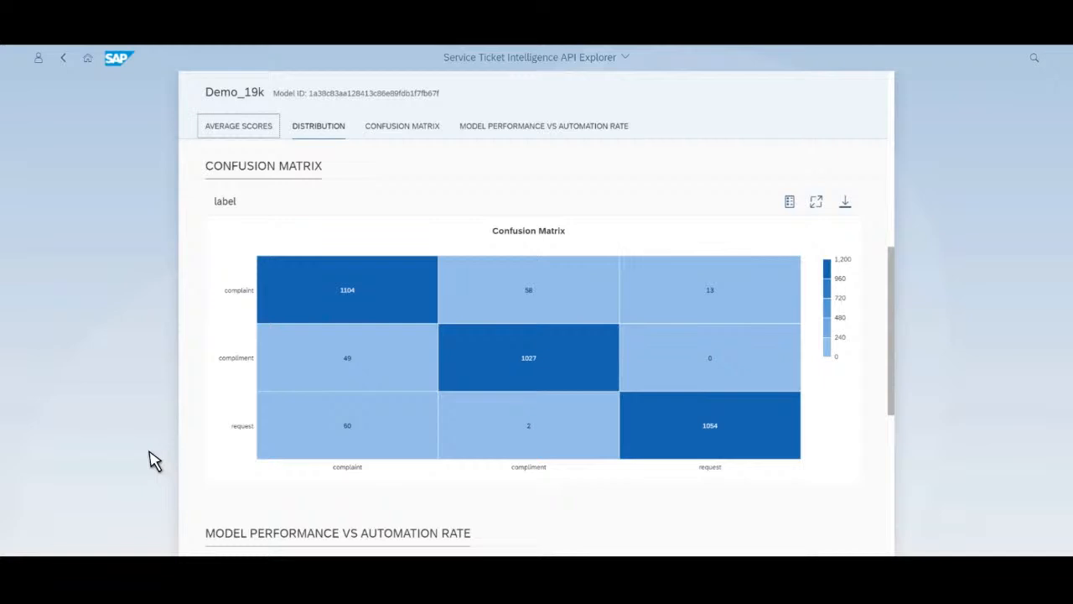
pyautogui.scroll(-3, 154, 461)
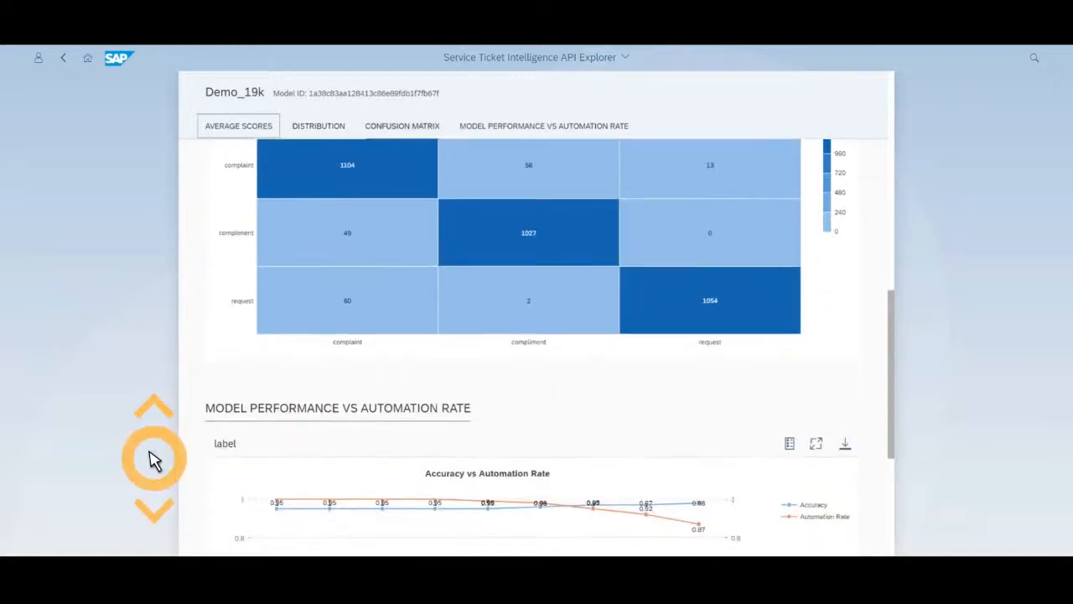
pyautogui.scroll(-2, 153, 461)
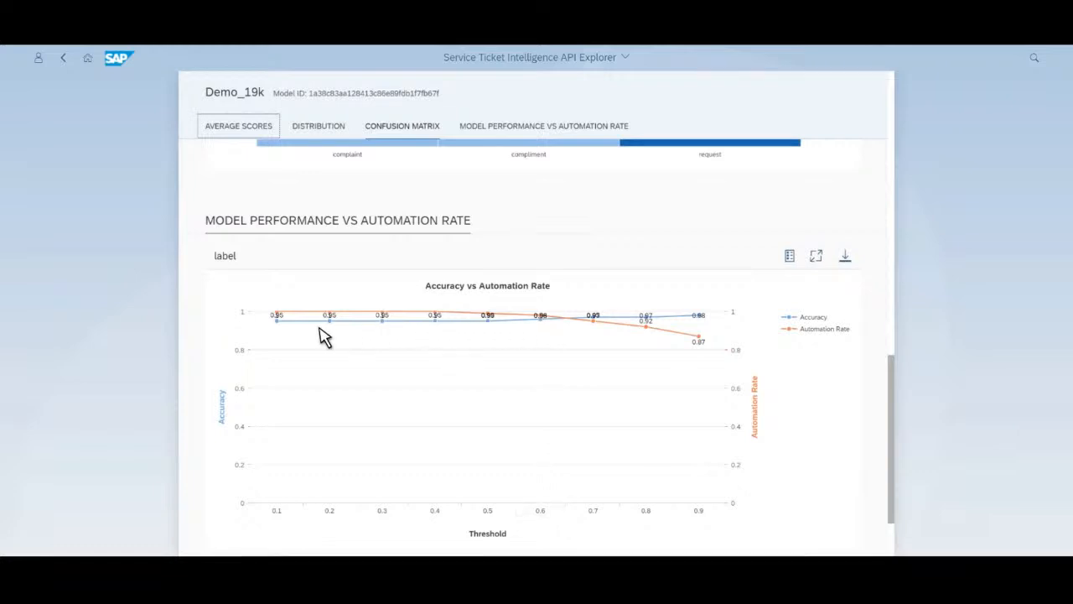
pyautogui.scroll(-2, 125, 339)
pyautogui.scroll(1, 126, 340)
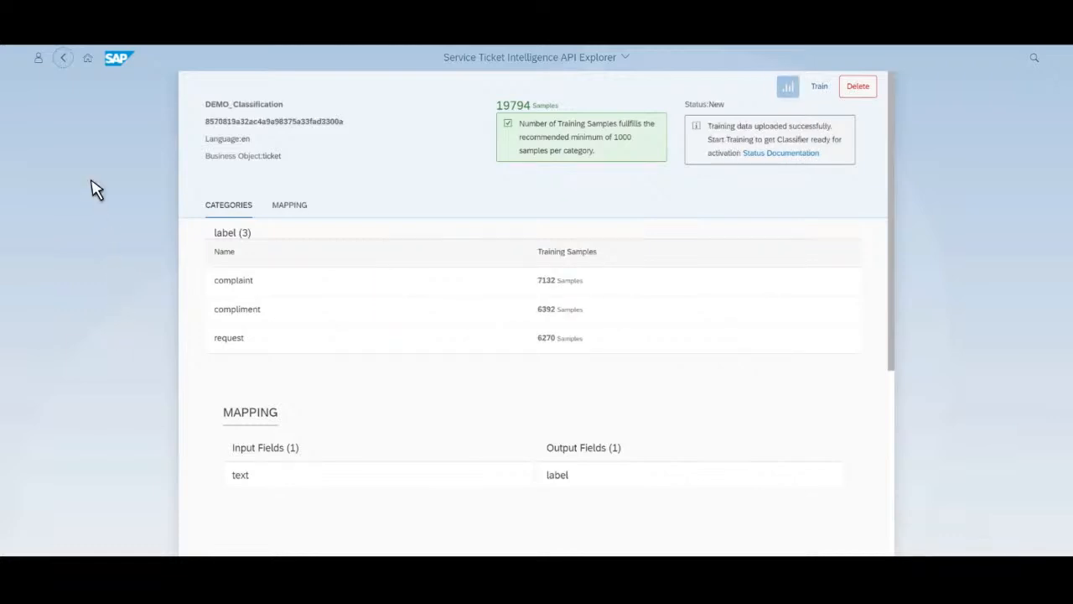
# - Open a quick test from the classifier overview and set its language to en and input field name to text
pyautogui.click(64, 59)
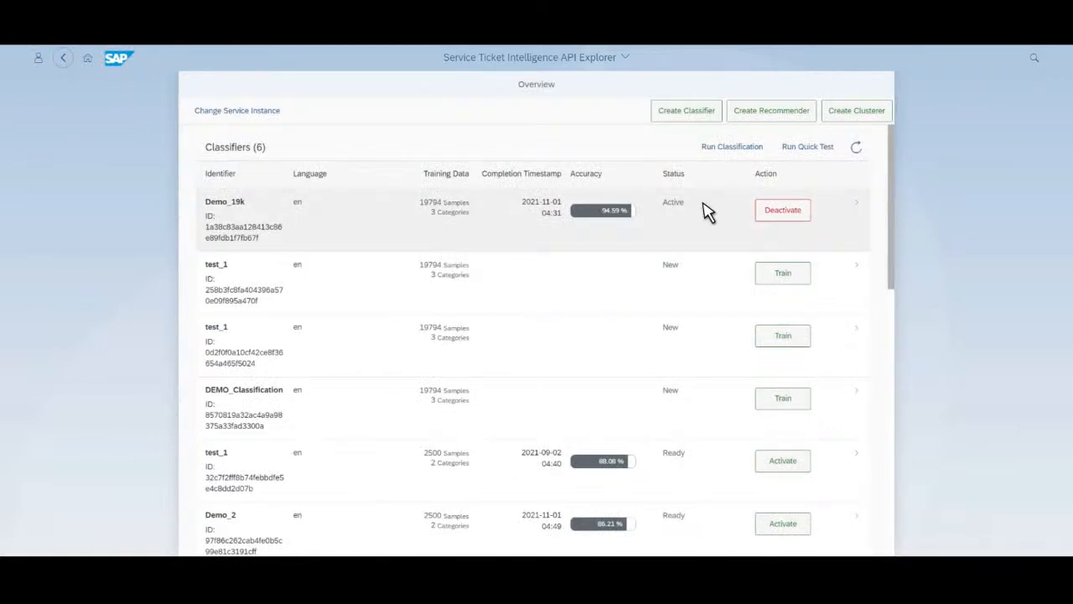
pyautogui.click(800, 154)
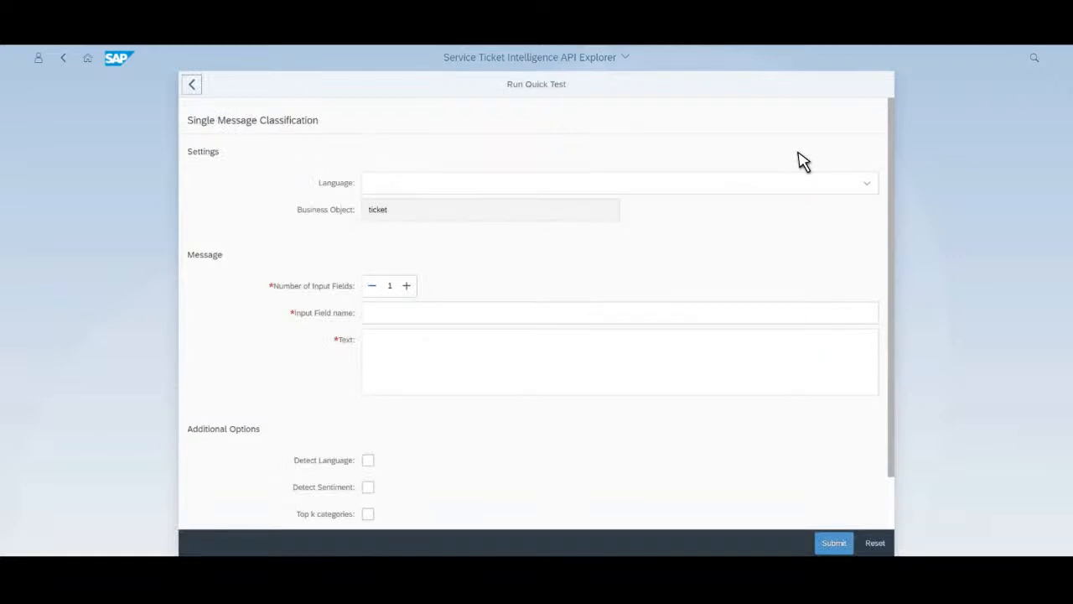
pyautogui.click(820, 184)
pyautogui.click(866, 185)
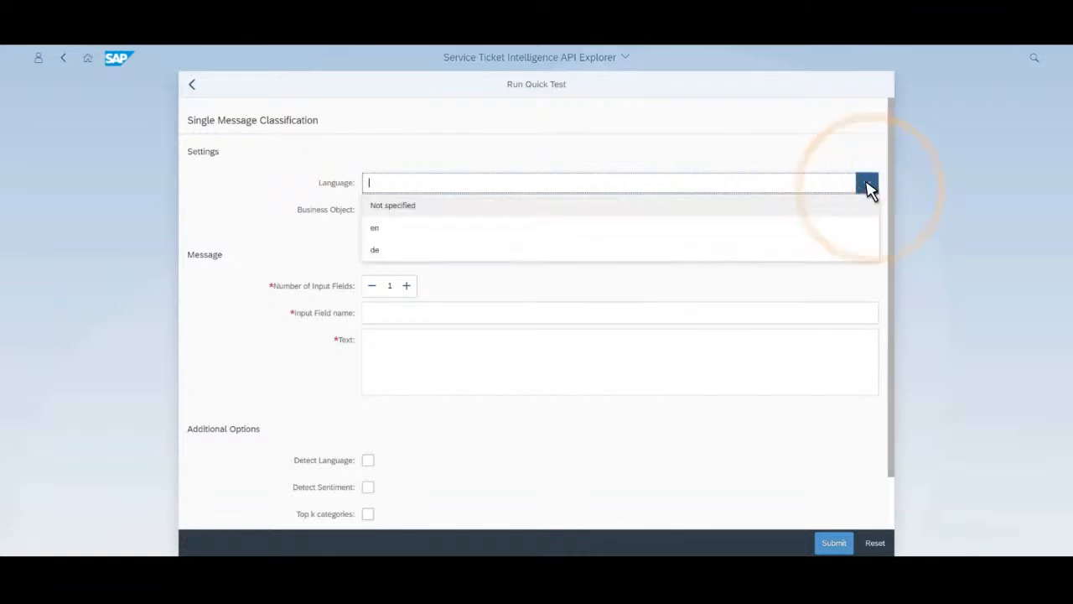
pyautogui.click(471, 232)
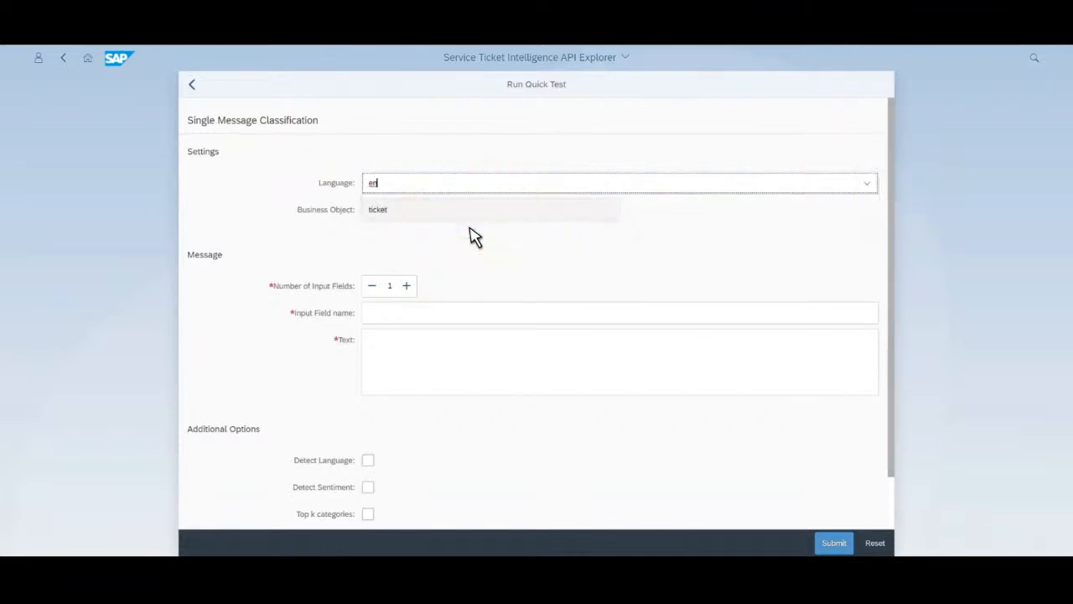
pyautogui.click(403, 312)
pyautogui.write('text')
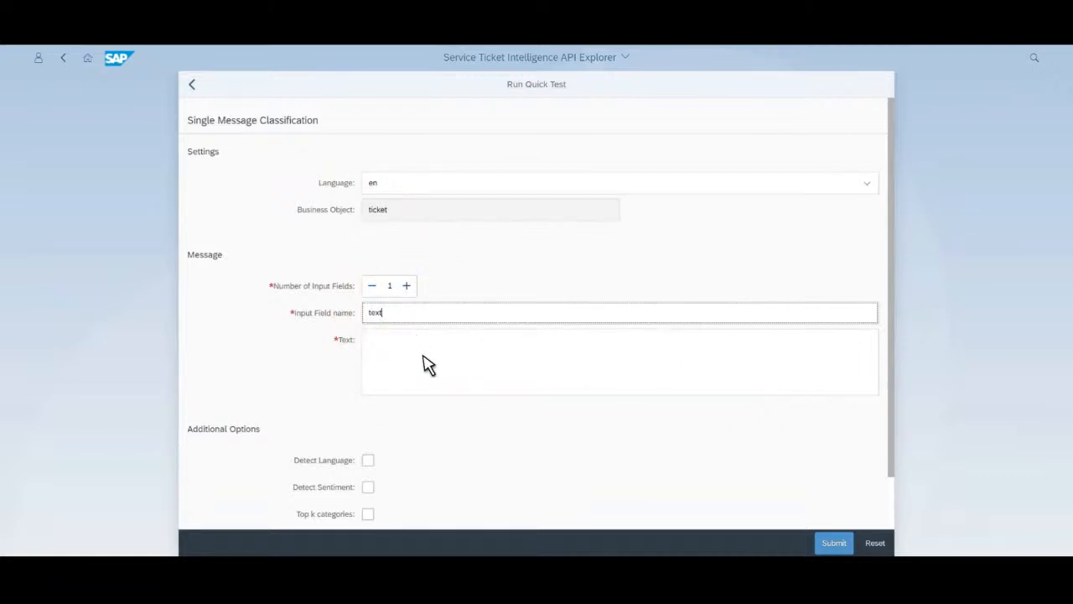
# - Enter "I have an amazing flight experience!" as the message text to classify
pyautogui.click(427, 365)
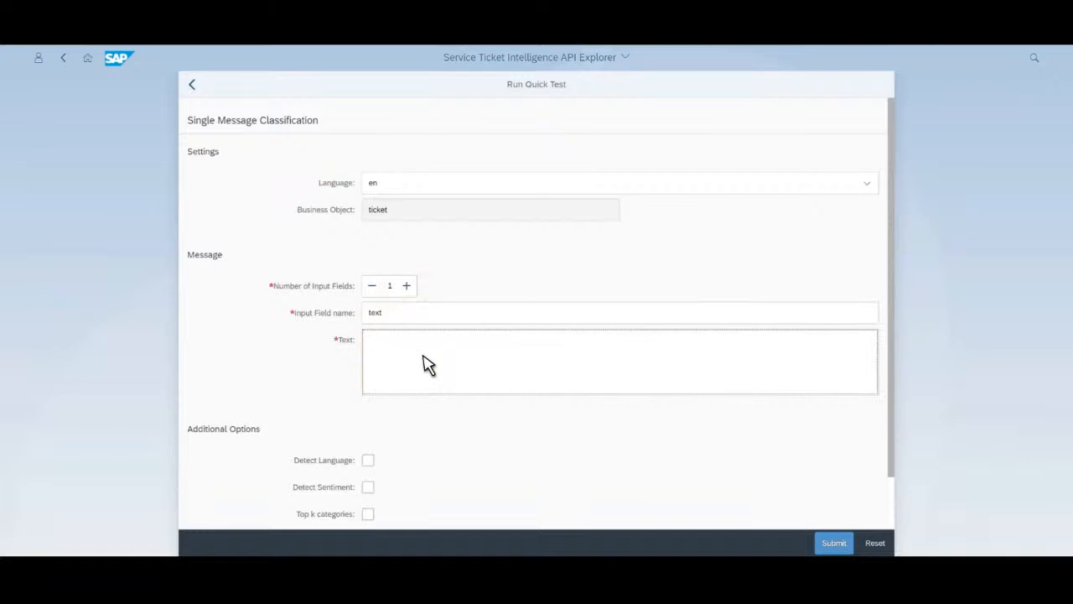
pyautogui.write('I hav')
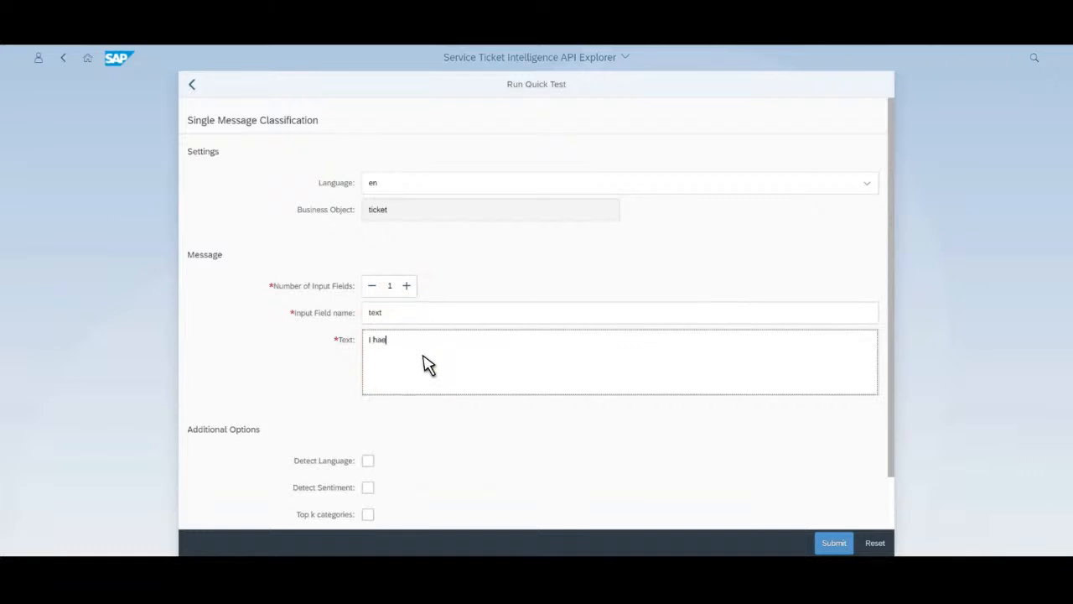
pyautogui.write('e an amazing flight experie')
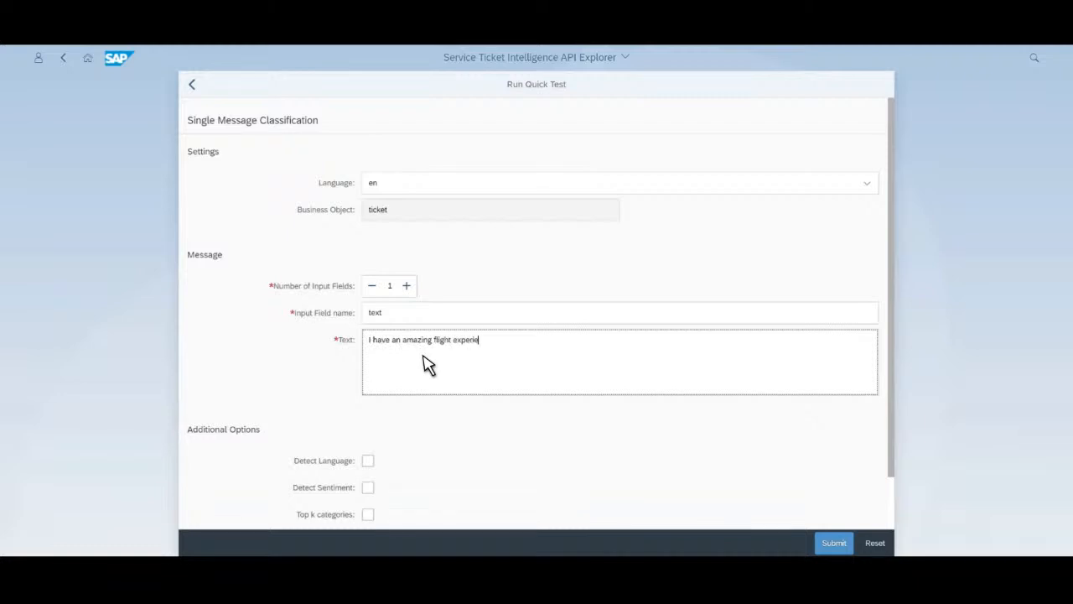
pyautogui.write('nce!')
# - Enable language detection, sentiment detection, top k categories and top k keywords for the flight message, keeping 3 for both numbers
pyautogui.scroll(-1, 427, 362)
pyautogui.scroll(-2, 428, 362)
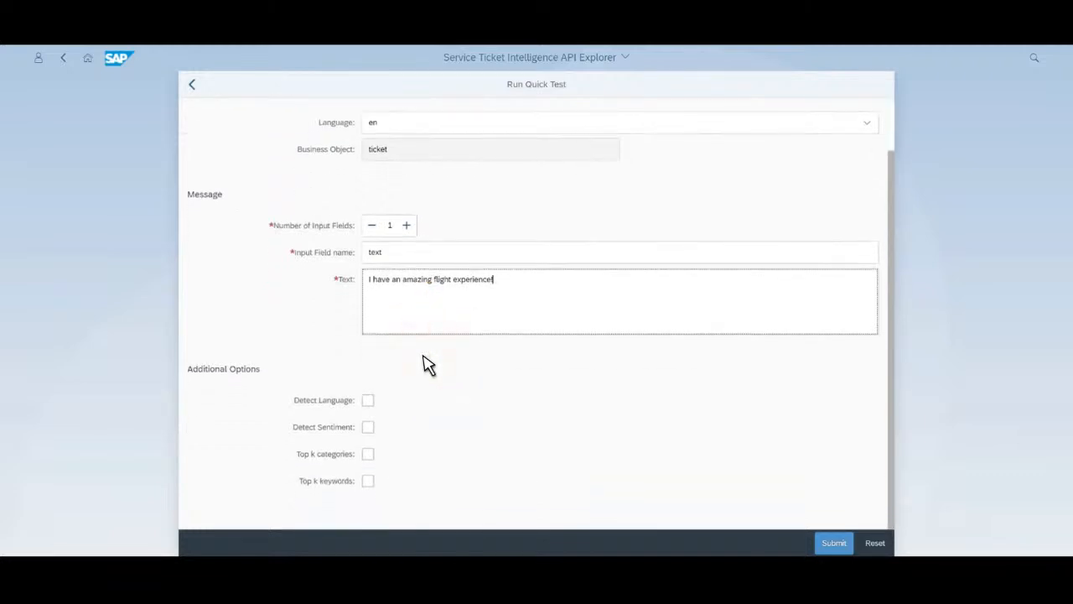
pyautogui.click(368, 402)
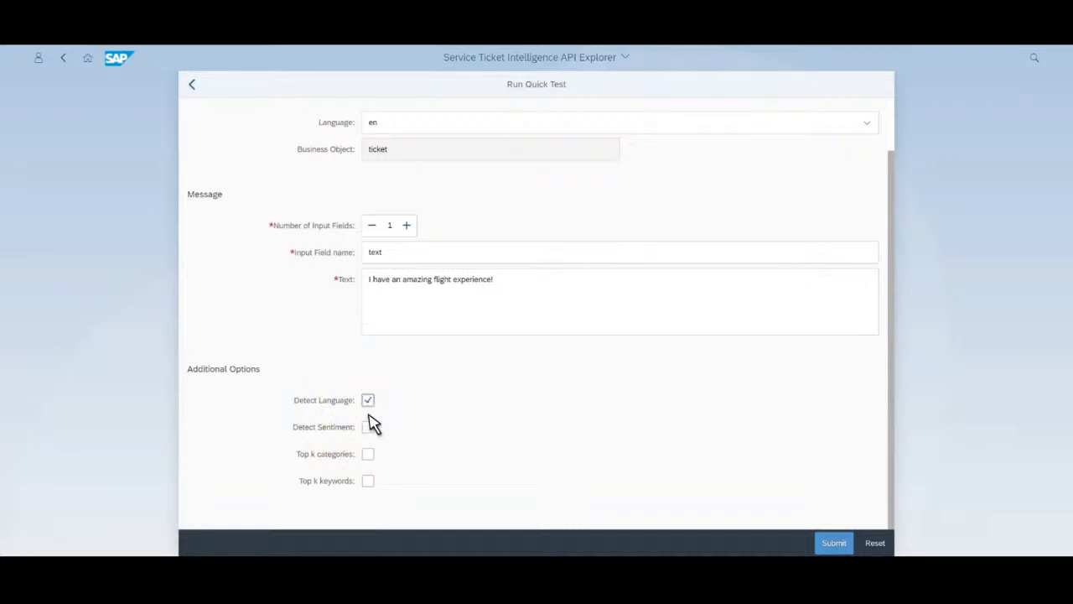
pyautogui.click(369, 430)
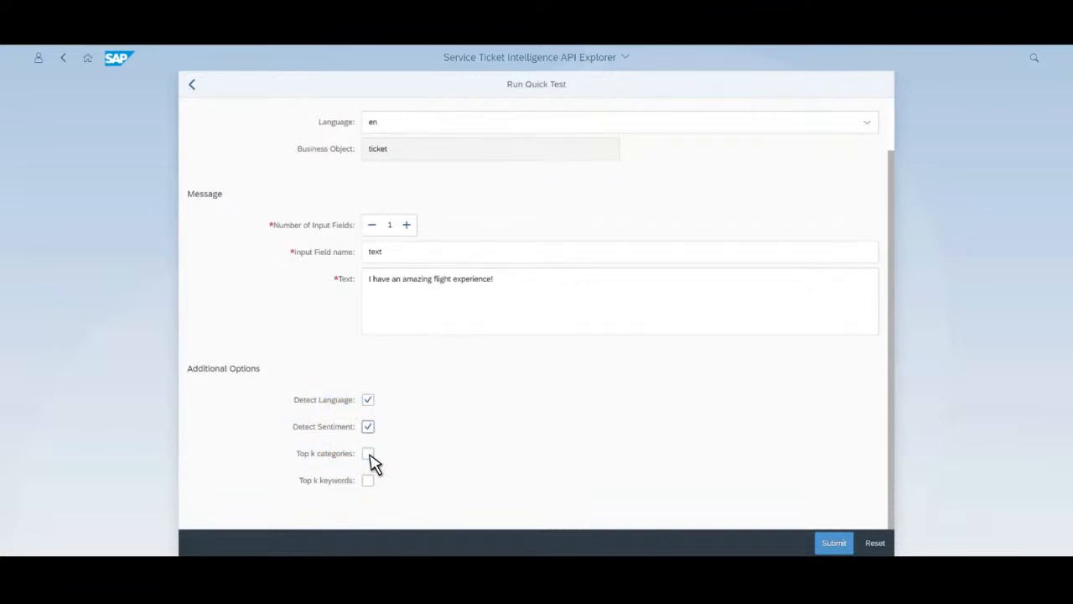
pyautogui.click(369, 454)
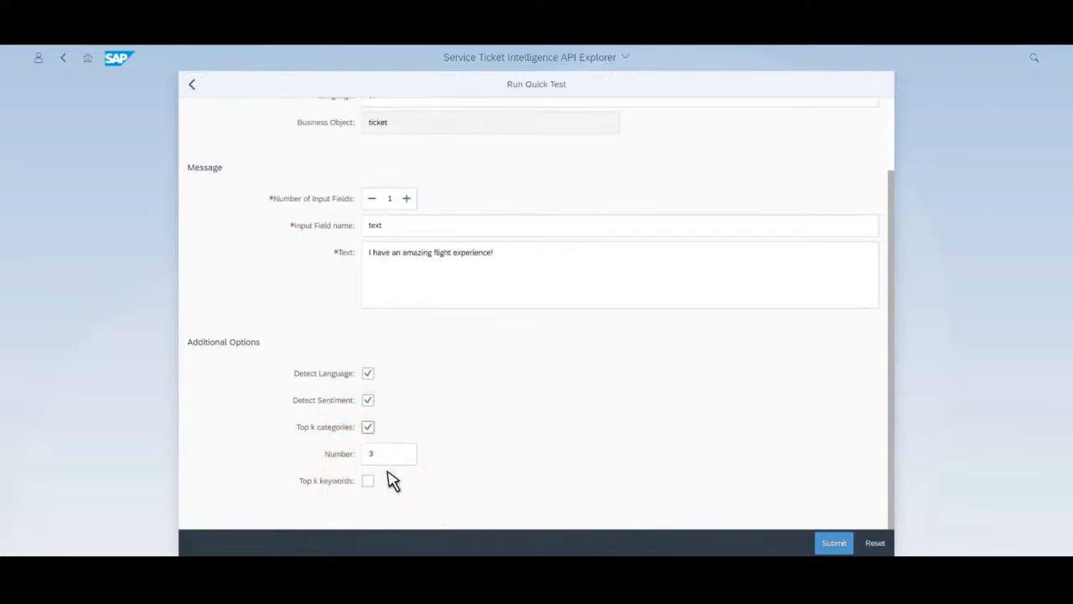
pyautogui.click(369, 483)
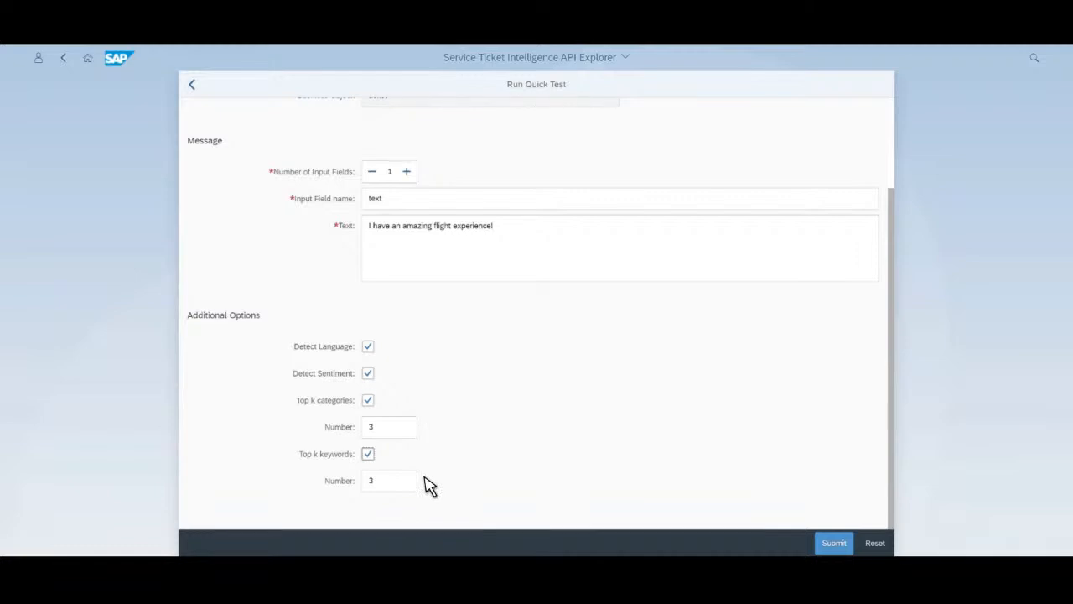
# - Submit the flight message for classification and review its detected language, sentiment, label predictions and top keywords
pyautogui.click(832, 545)
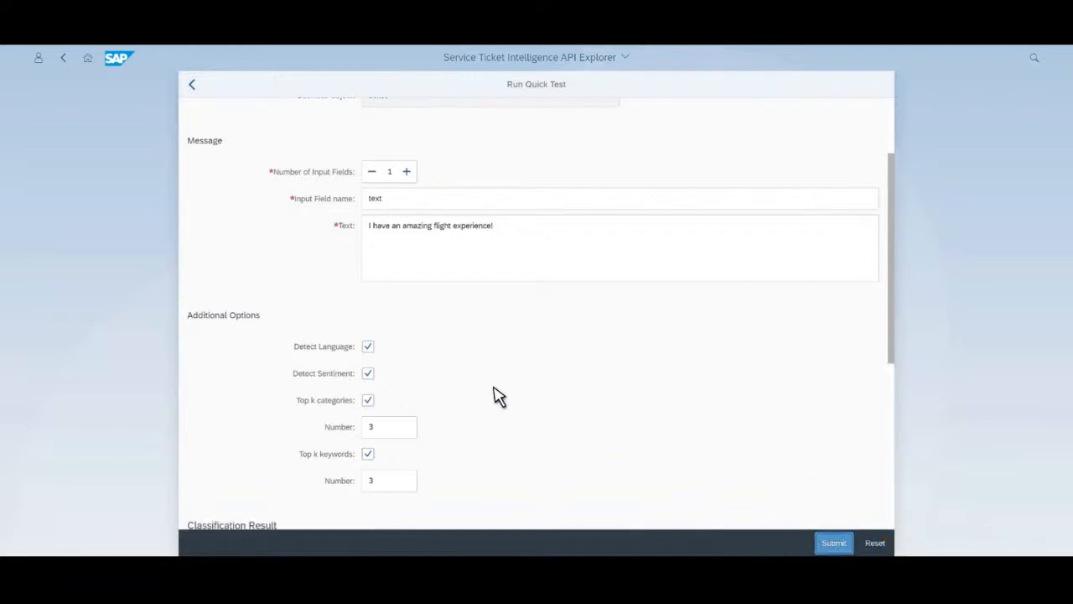
pyautogui.scroll(-3, 494, 390)
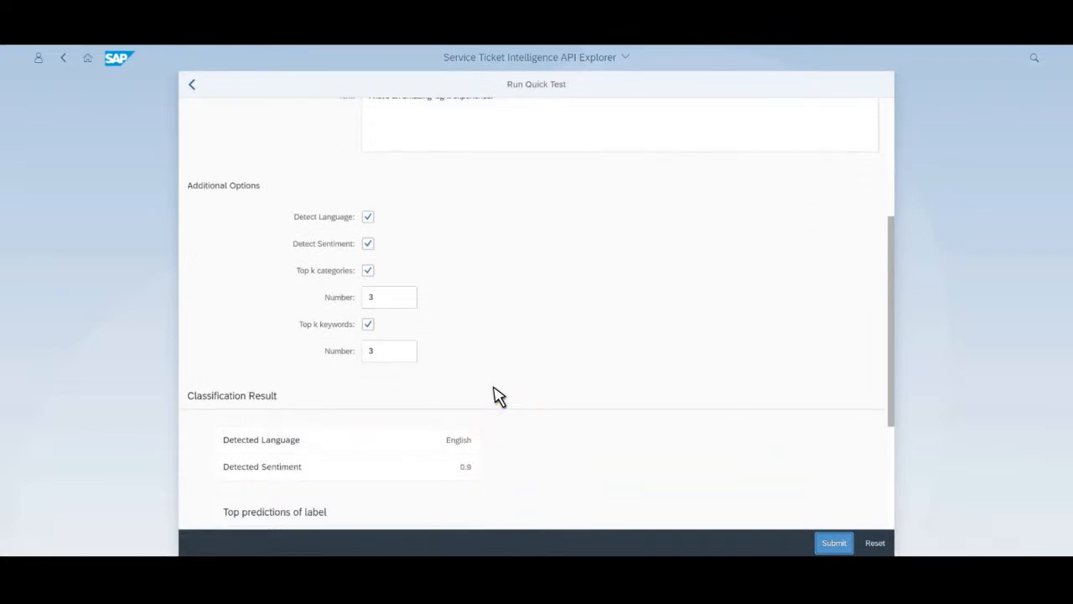
pyautogui.scroll(-2, 494, 394)
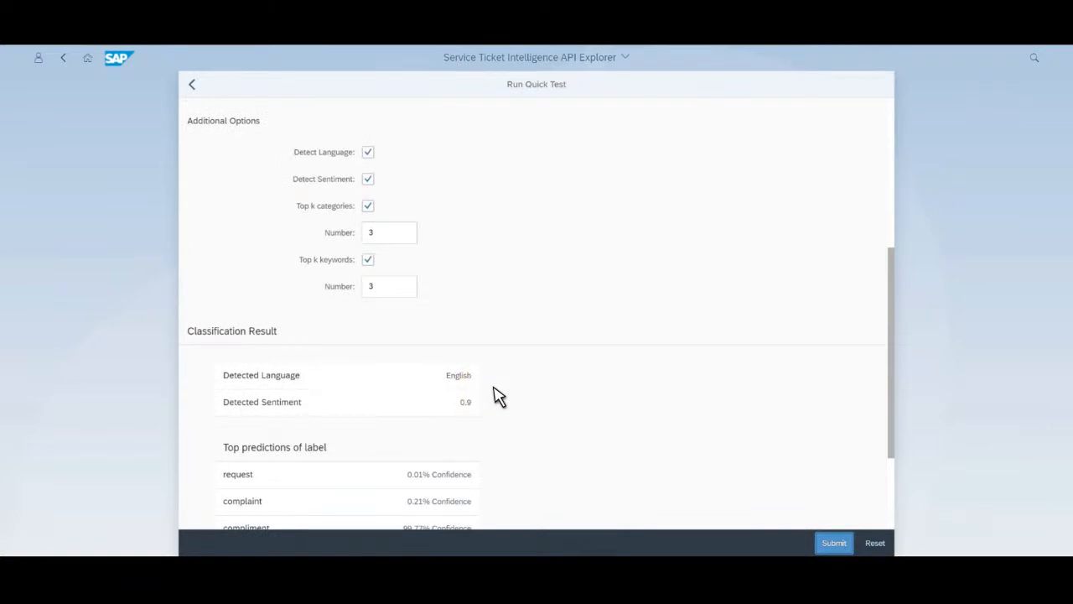
pyautogui.scroll(-2, 497, 396)
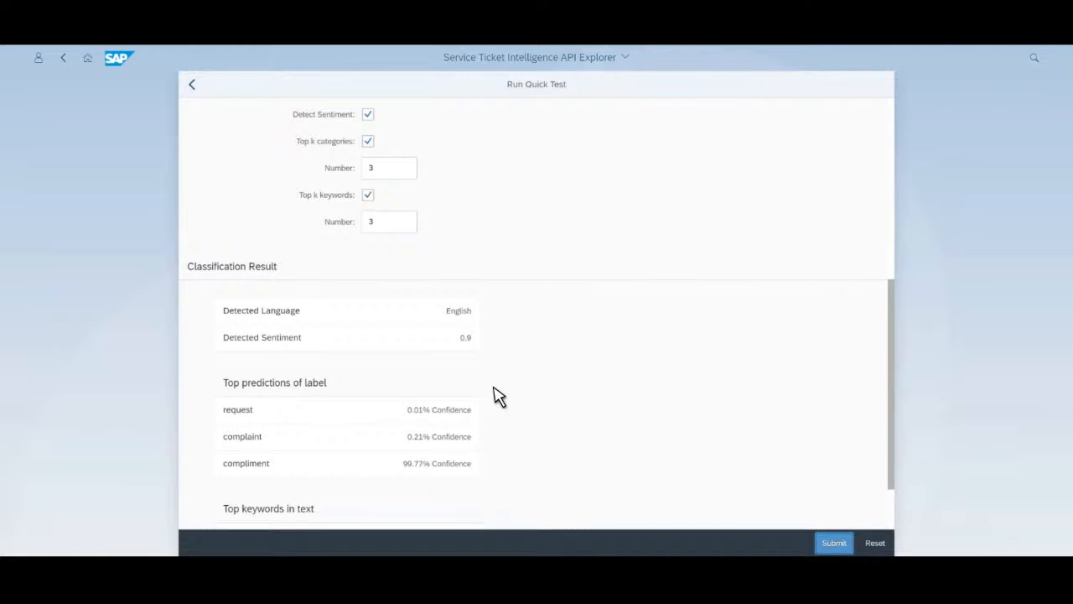
pyautogui.scroll(-2, 499, 396)
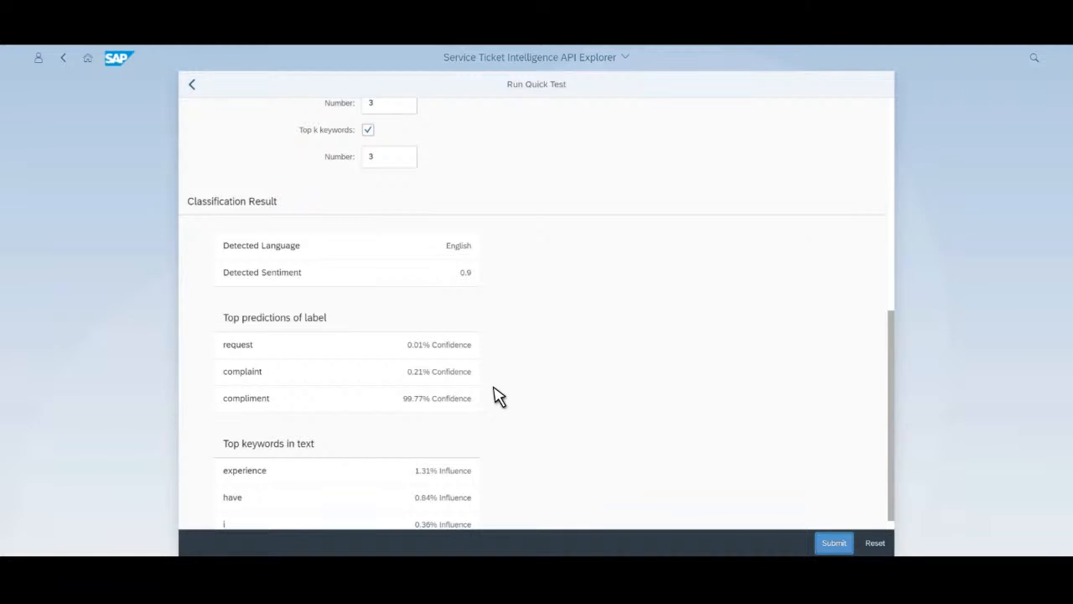
pyautogui.scroll(-1, 499, 396)
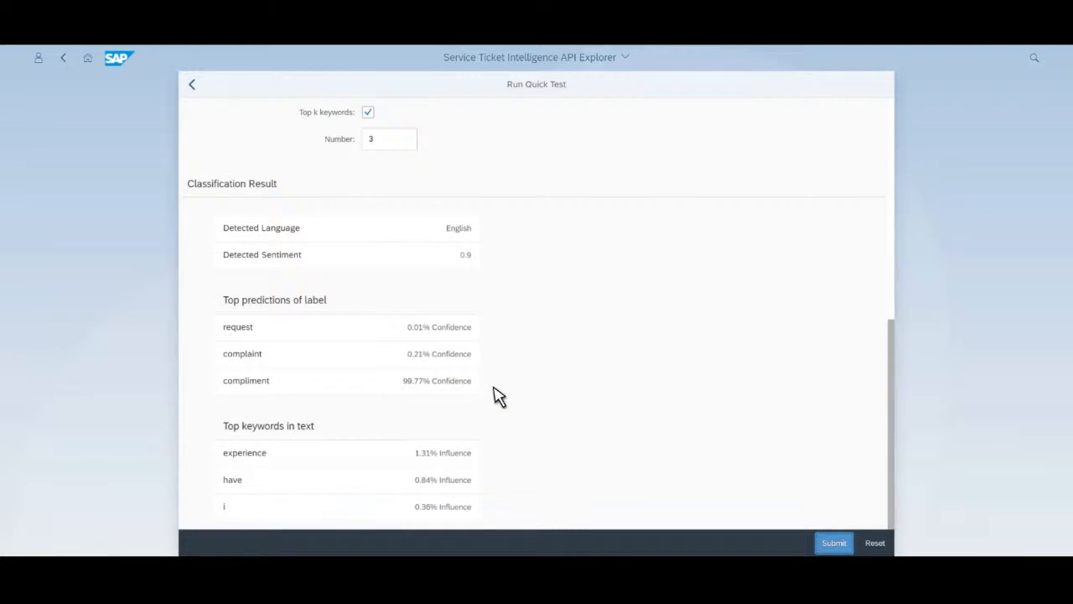
# - Reset the quick test form, then set the language to en and the input field name to text again
pyautogui.click(871, 545)
pyautogui.click(819, 128)
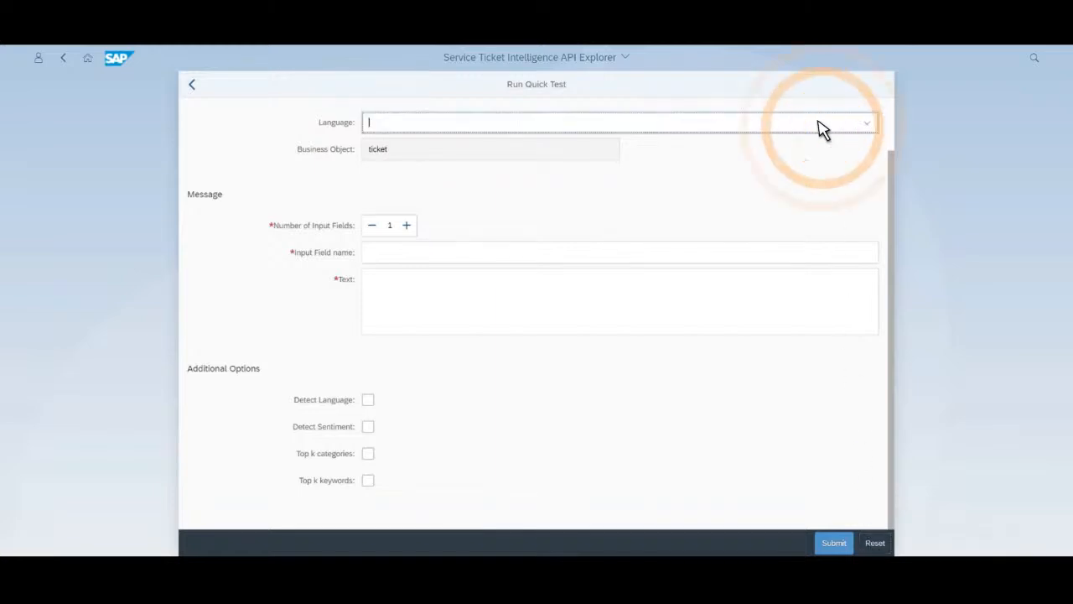
pyautogui.click(868, 124)
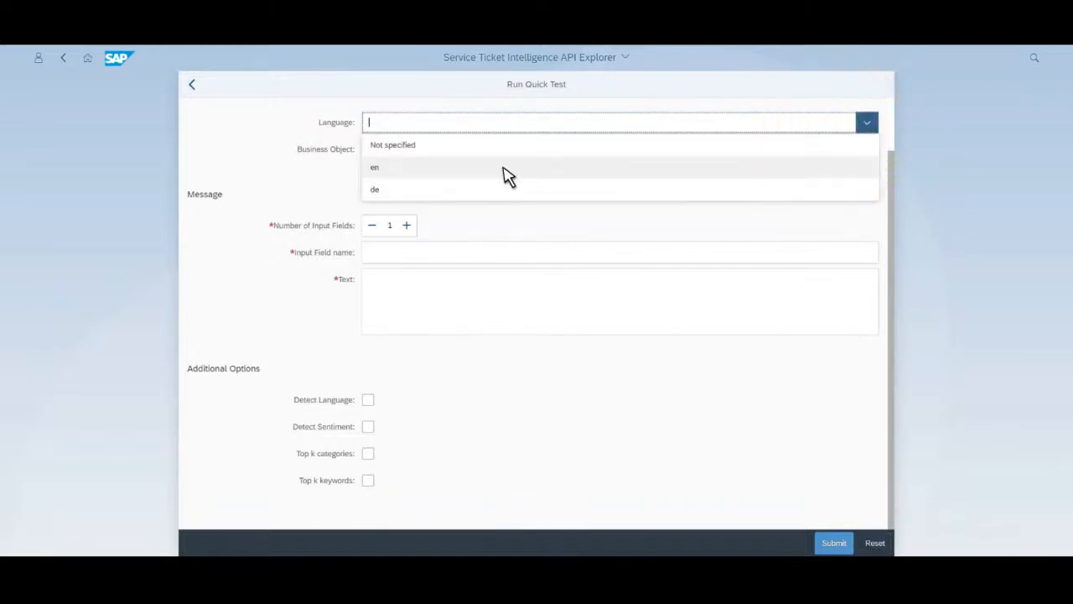
pyautogui.click(508, 174)
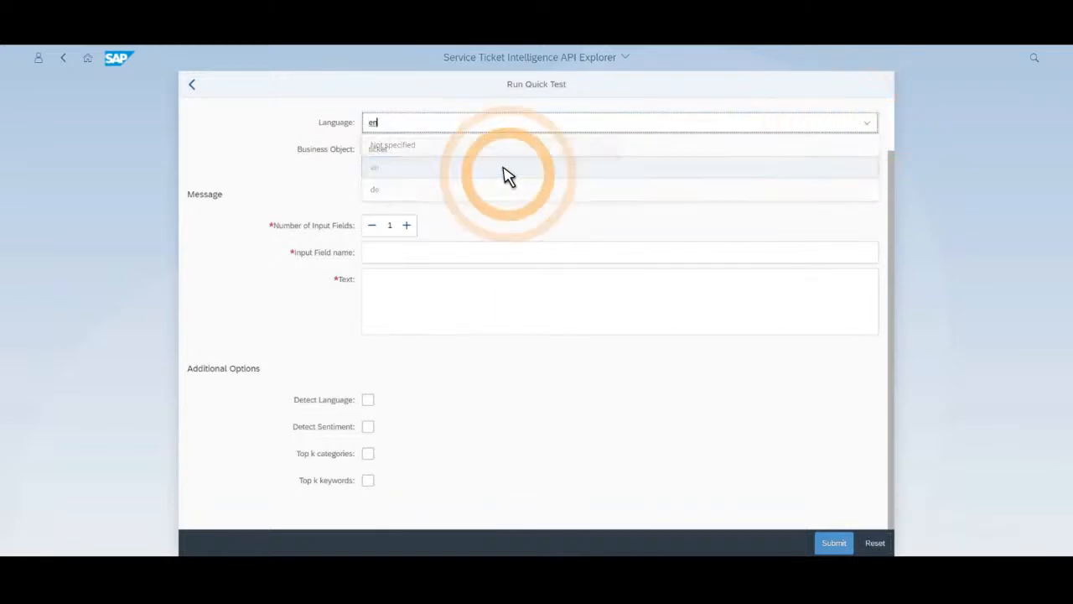
pyautogui.click(467, 256)
pyautogui.write('text')
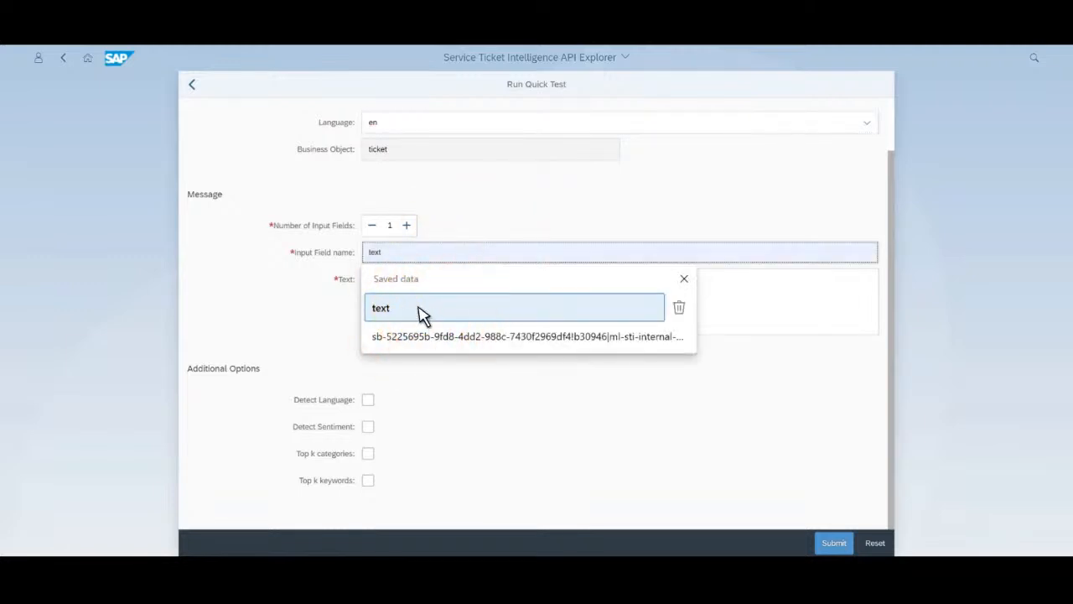
pyautogui.click(419, 309)
# - Enter "I have waited for a very long time. It's a frustrating experience." as the message text
pyautogui.click(423, 316)
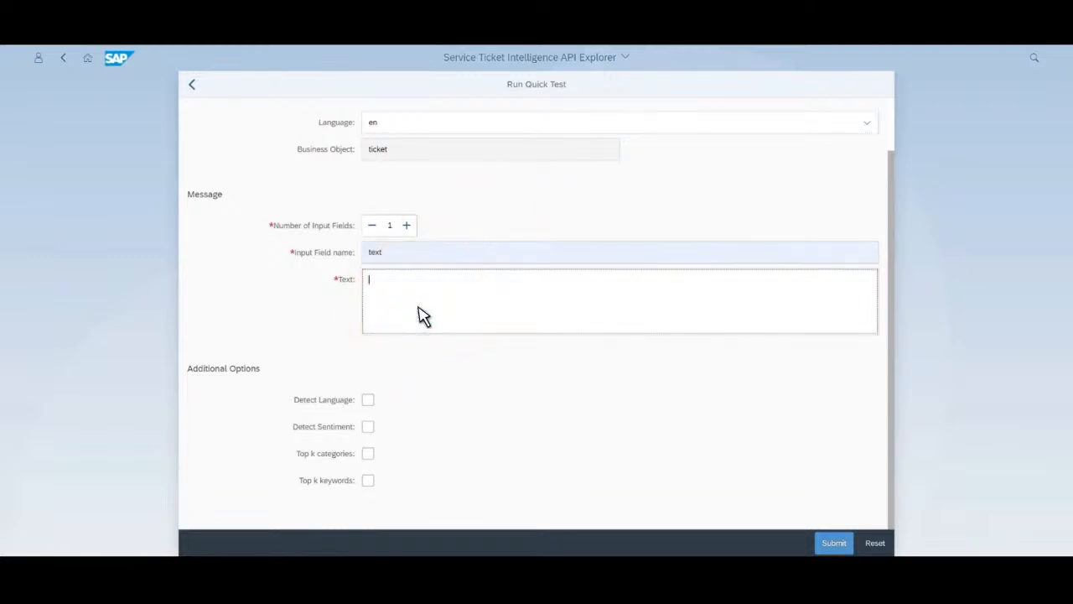
pyautogui.write('I have waite')
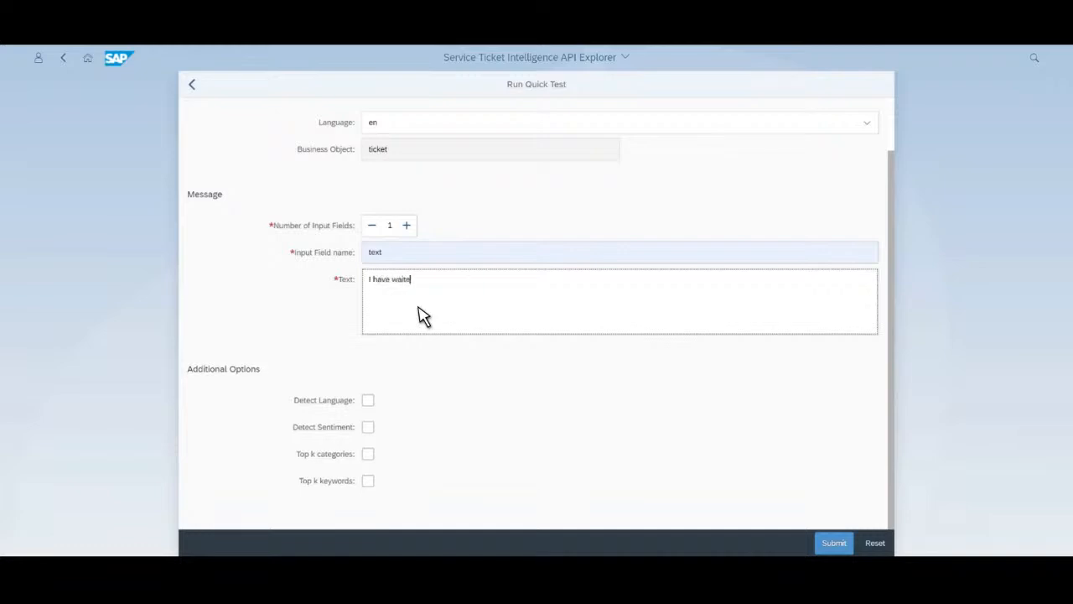
pyautogui.write("d for a very long time.  It's a frustirating experience.")
# - Turn on Detect Language, Detect Sentiment, Top k categories and Top k keywords for the complaint message, with 3 of each
pyautogui.click(368, 400)
pyautogui.click(368, 427)
pyautogui.click(371, 454)
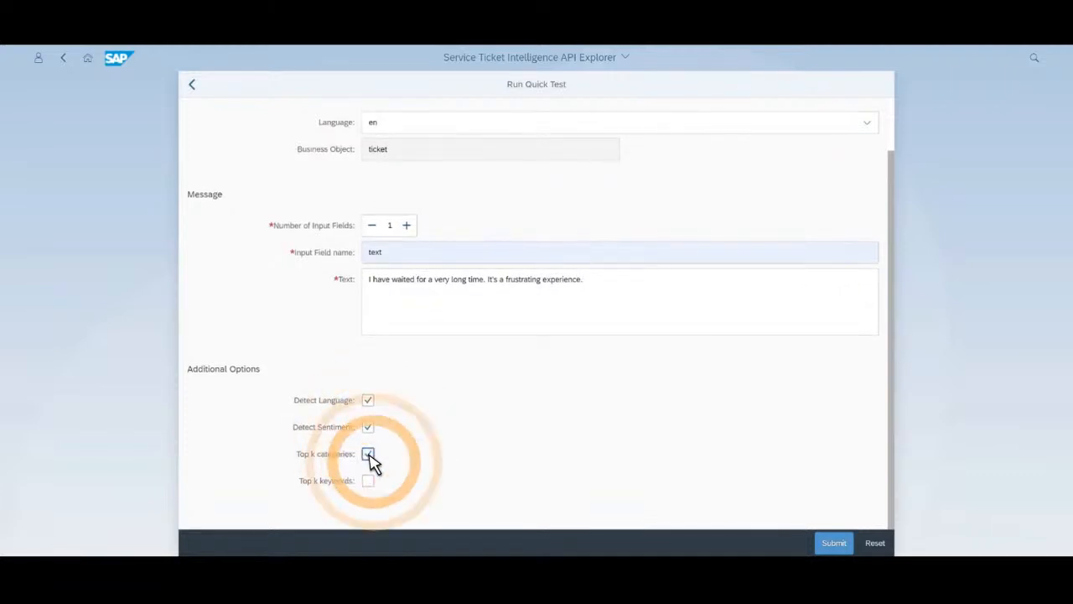
pyautogui.click(371, 484)
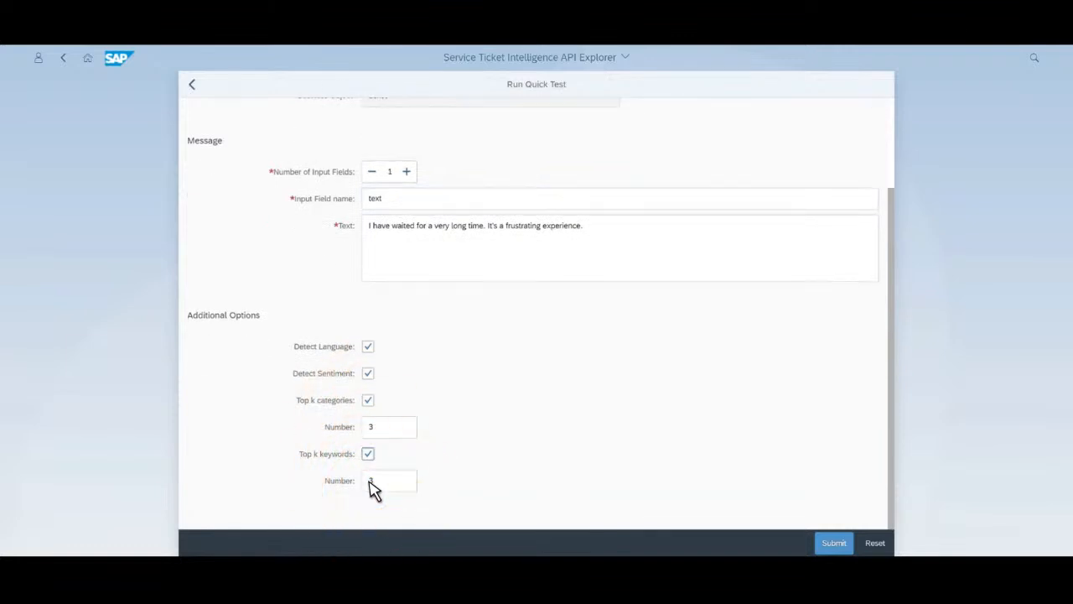
# - Submit the complaint message and review its classification result, from detected language and sentiment to the label predictions
pyautogui.click(828, 544)
pyautogui.scroll(-3, 582, 438)
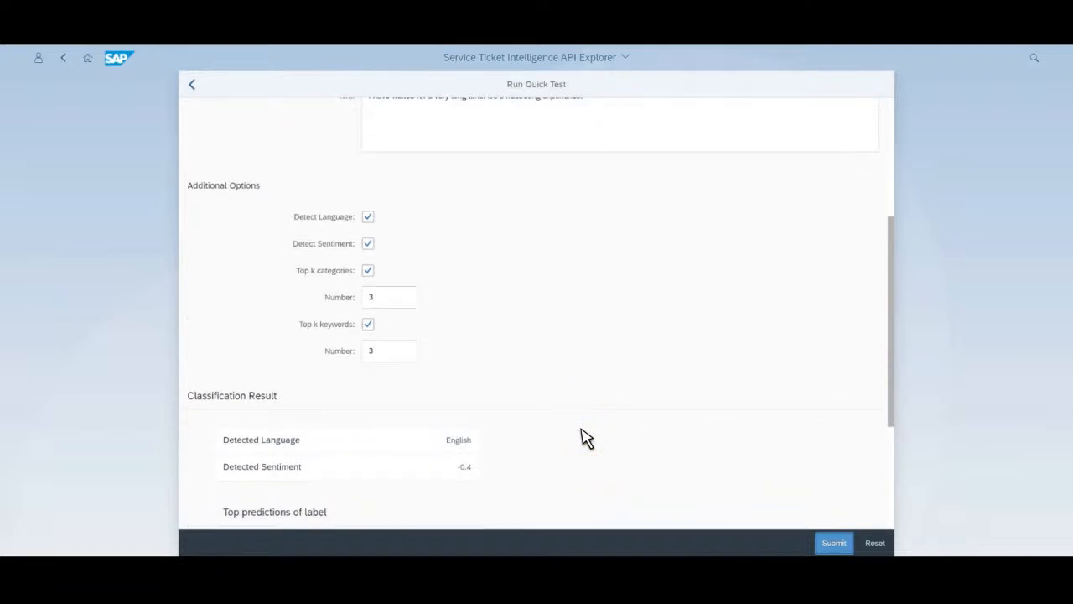
pyautogui.scroll(-2, 585, 438)
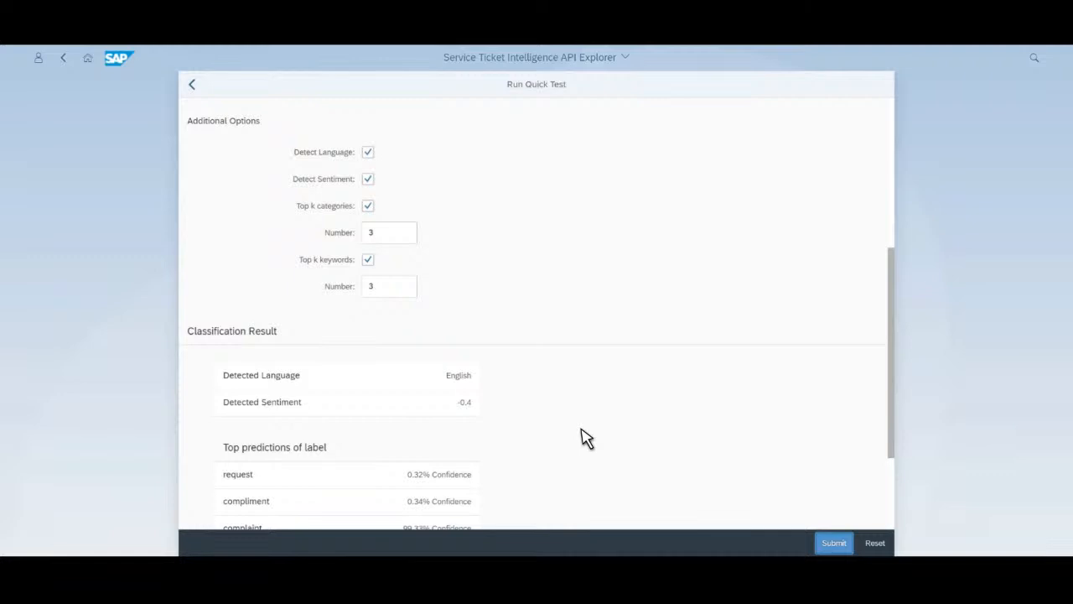
pyautogui.scroll(-2, 585, 438)
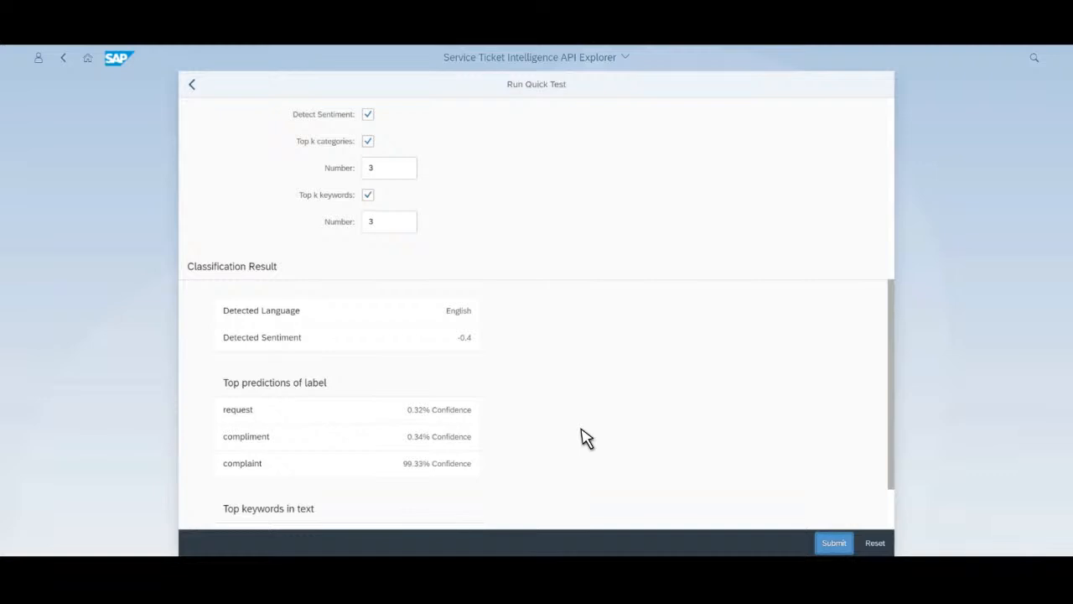
pyautogui.scroll(-2, 585, 436)
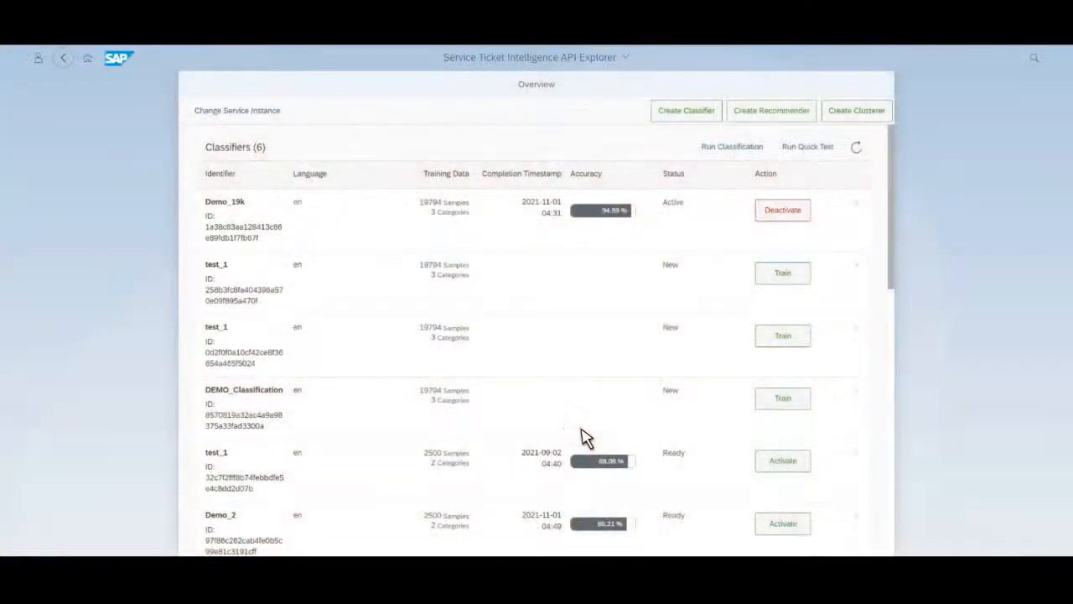
# - Look at the multiple texts classification form and its CSV file selection, cancel the file choice and return to the overview
pyautogui.click(726, 154)
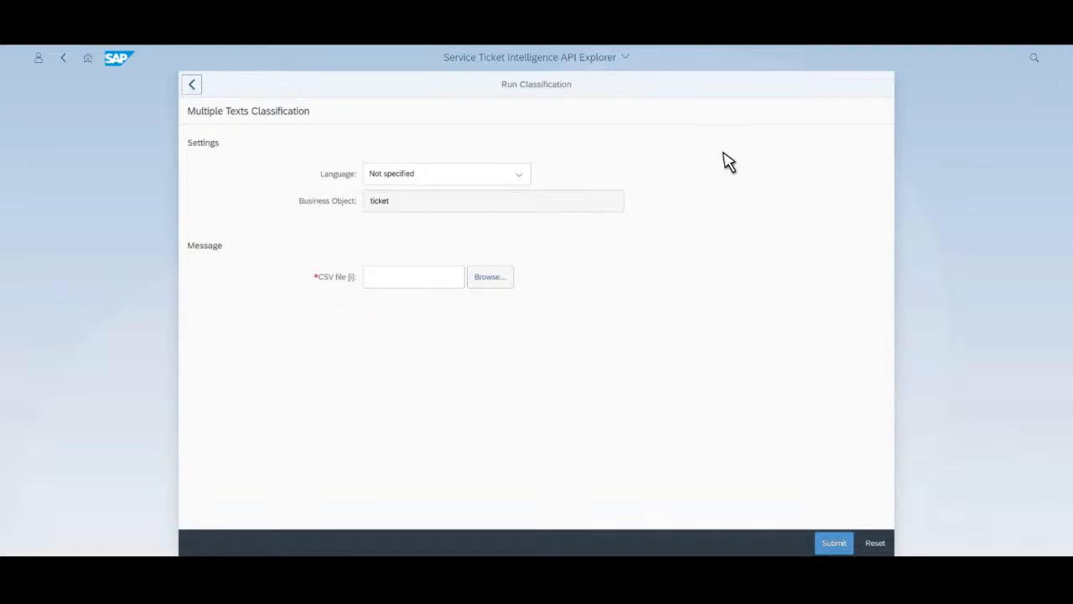
pyautogui.click(503, 285)
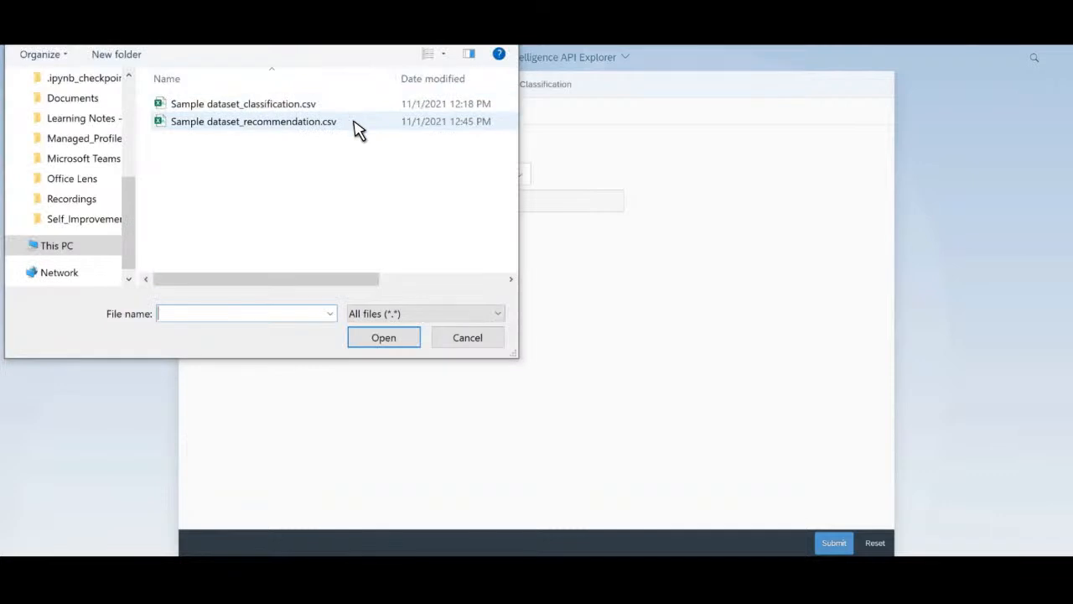
pyautogui.click(492, 342)
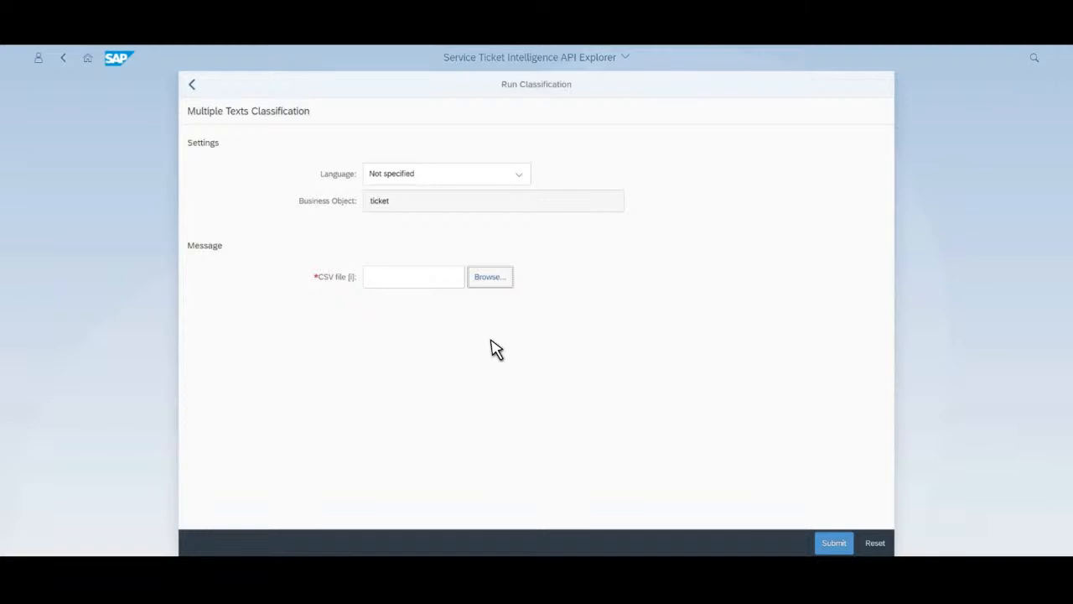
pyautogui.click(195, 87)
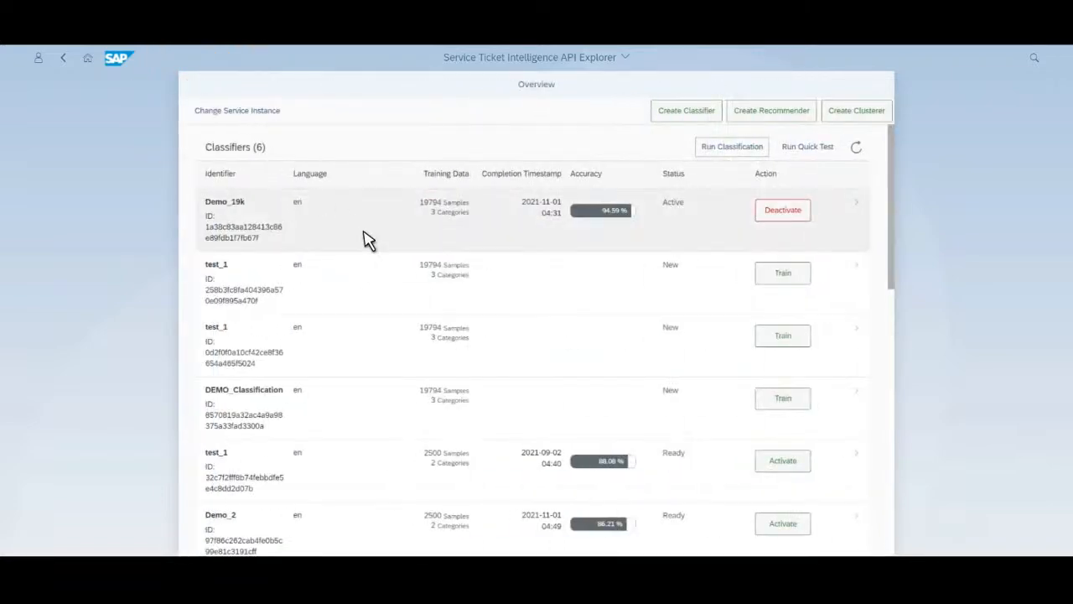
# - Look over the recommenders in the overview and the form for creating a new recommender, and close the form without submitting
pyautogui.scroll(-5, 374, 287)
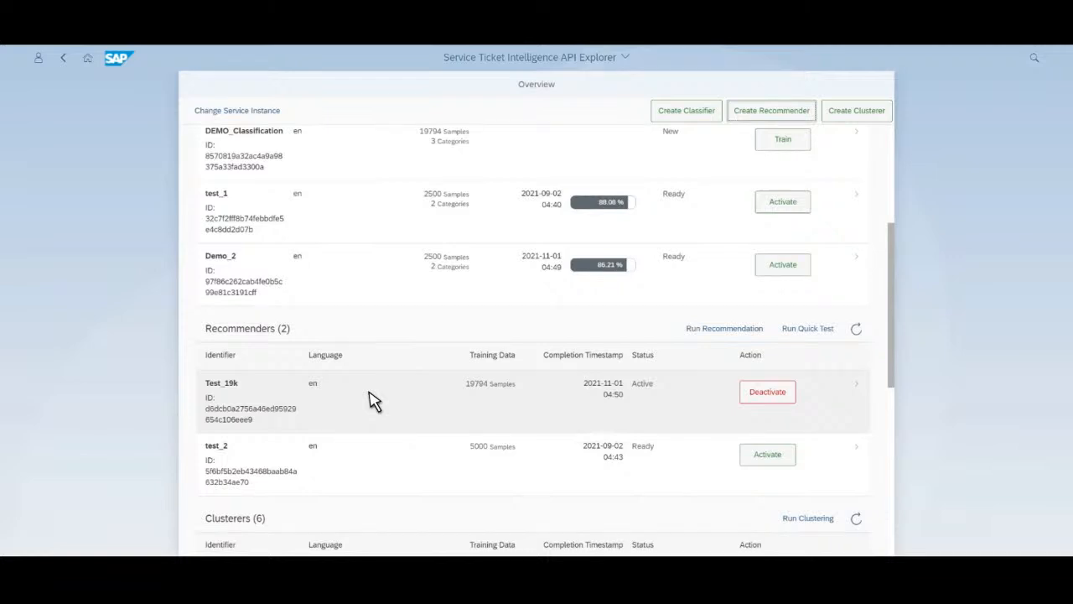
pyautogui.middleClick(360, 354)
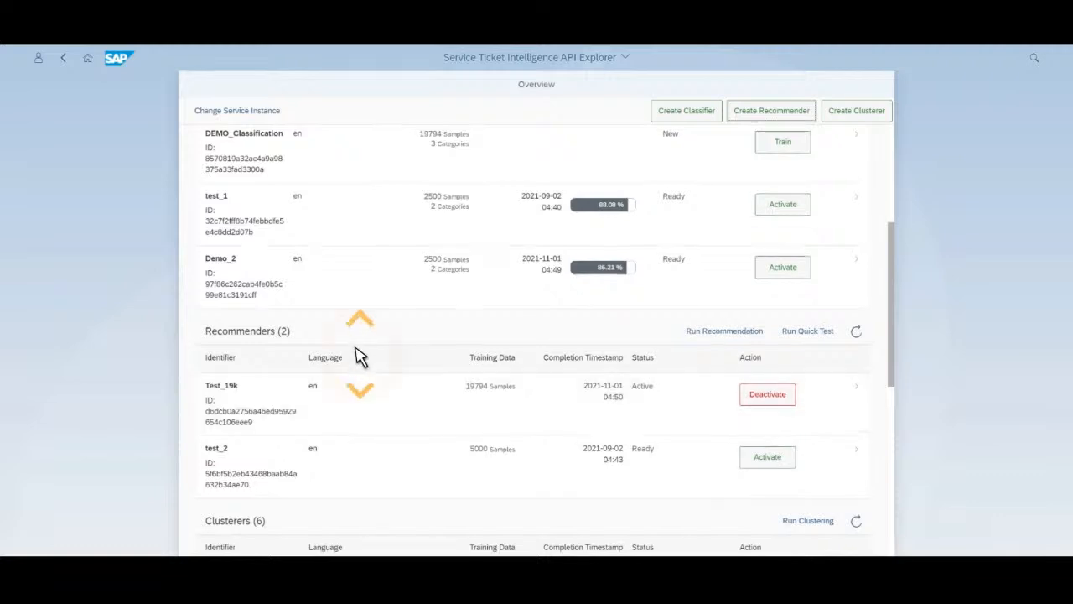
pyautogui.scroll(5, 360, 354)
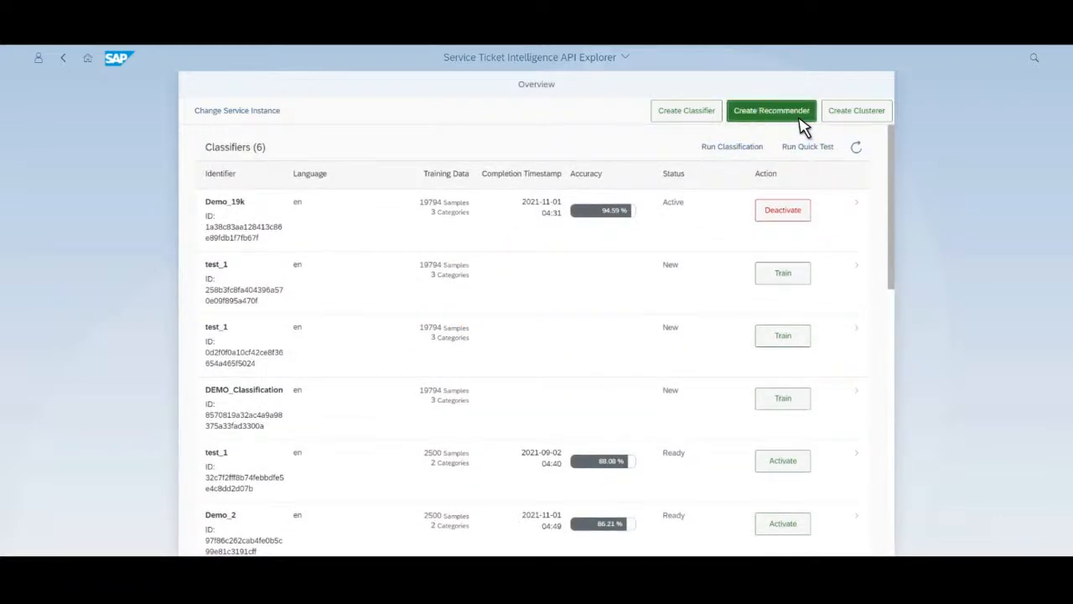
pyautogui.click(797, 116)
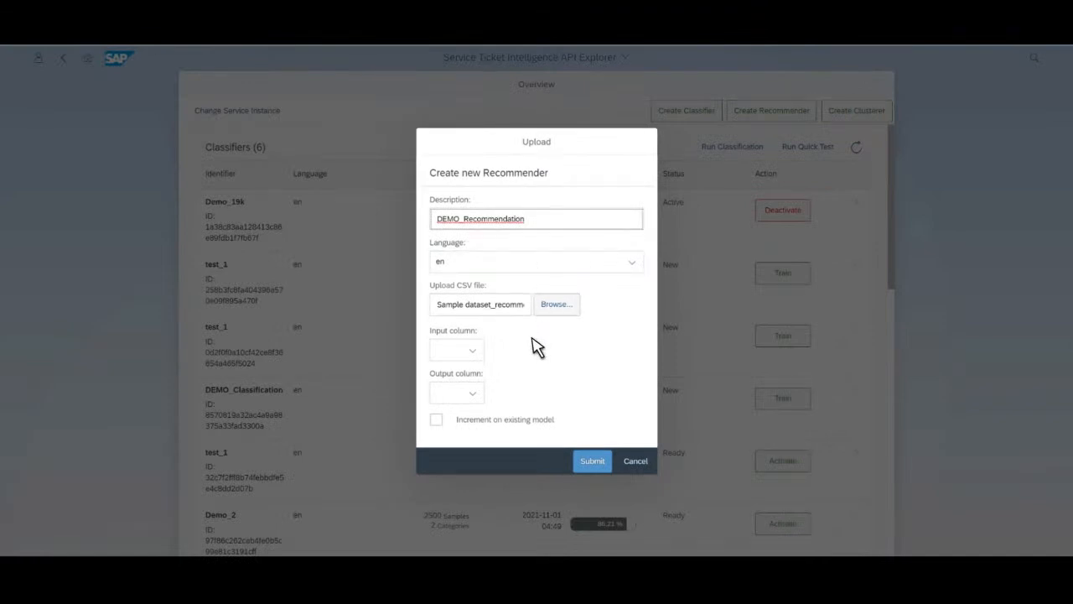
pyautogui.click(628, 466)
# - Examine the details of the Test_19k recommender, including its training samples, status and field mapping, and return to the overview
pyautogui.scroll(-5, 603, 362)
pyautogui.scroll(-1, 605, 362)
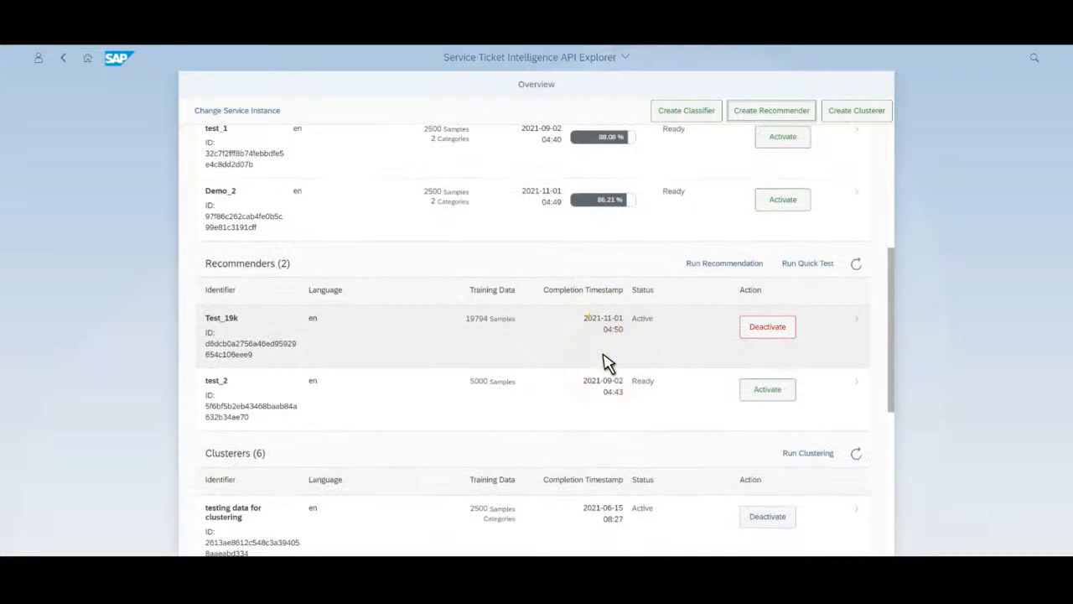
pyautogui.click(605, 362)
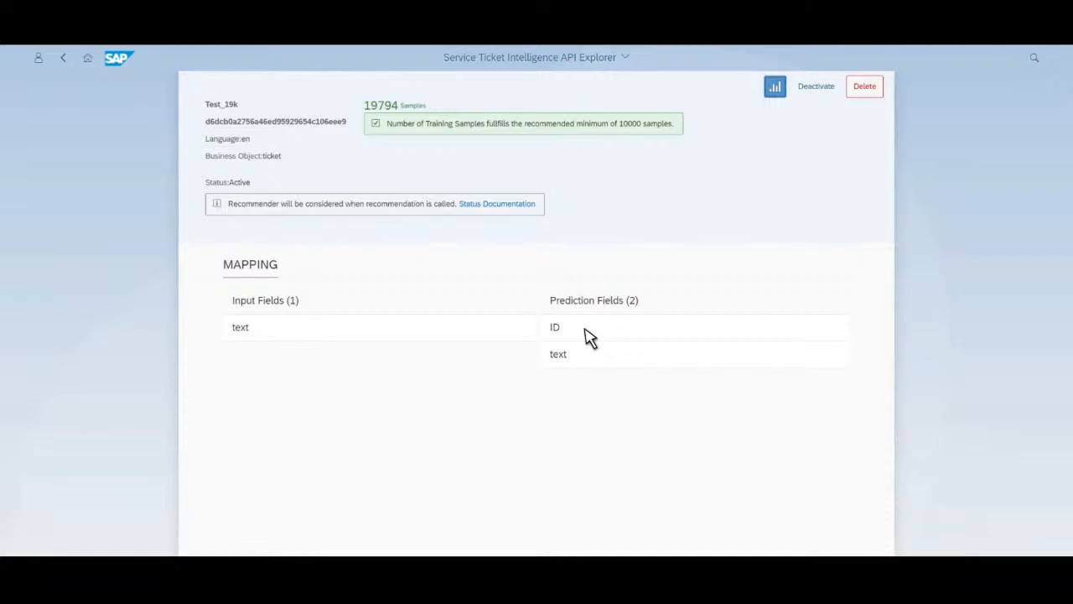
pyautogui.click(65, 59)
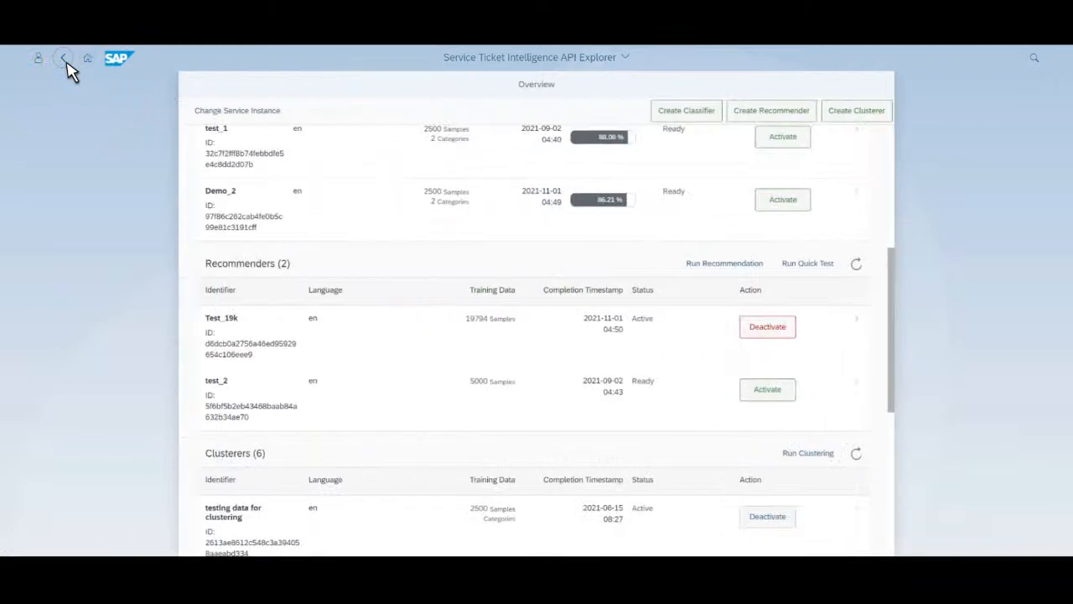
# - Start a quick test for the recommenders with language en and the input field name "text"
pyautogui.click(792, 280)
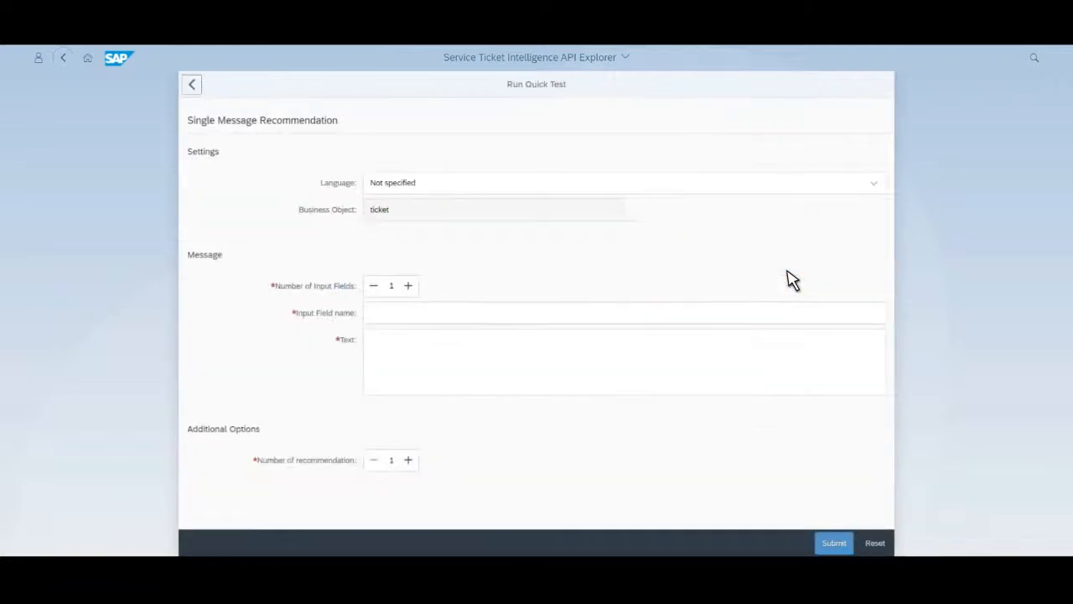
pyautogui.click(873, 183)
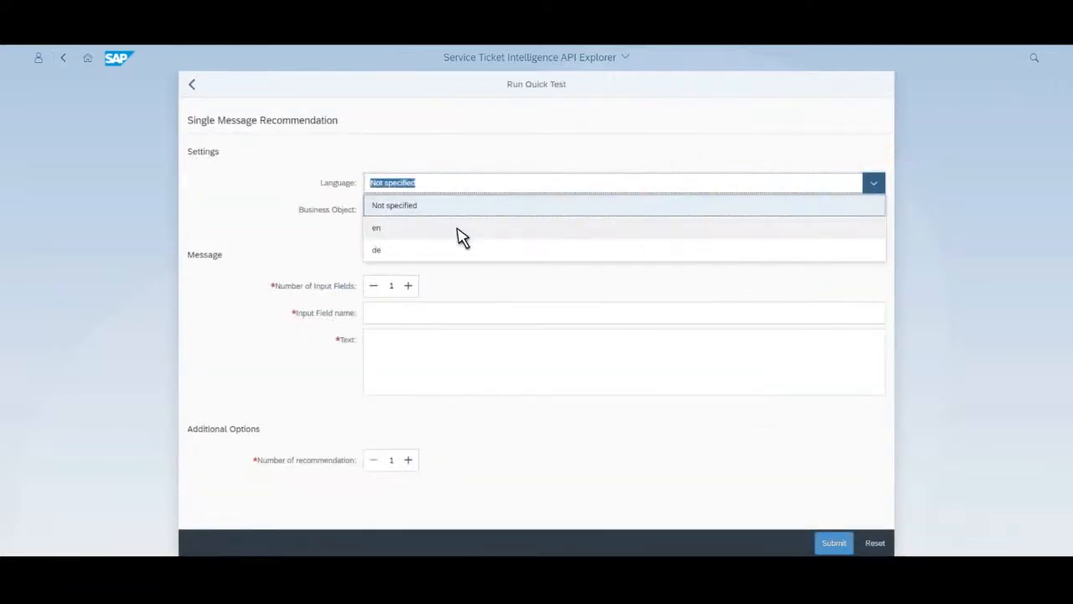
pyautogui.click(439, 233)
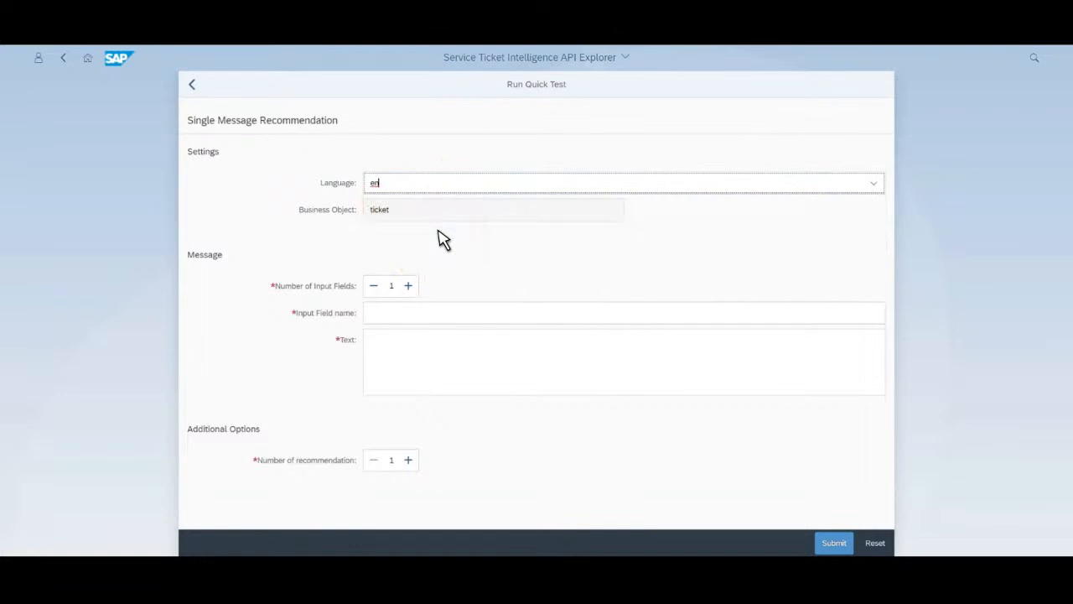
pyautogui.click(410, 316)
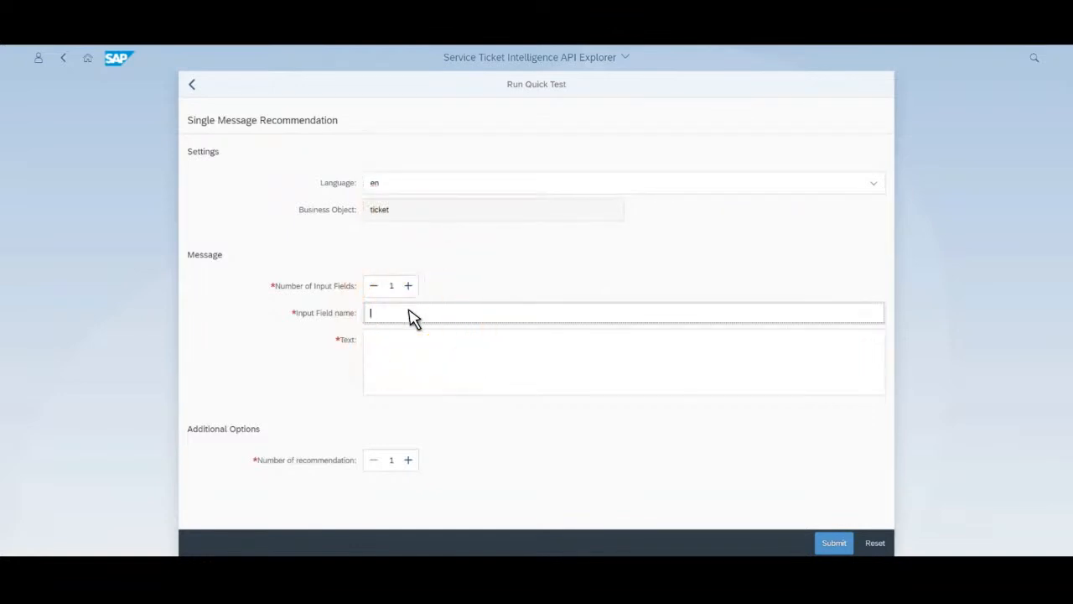
pyautogui.write('text')
# - Enter "Can you help me check the status of my booking?" as the message text and set the number of recommendations to 3
pyautogui.click(418, 359)
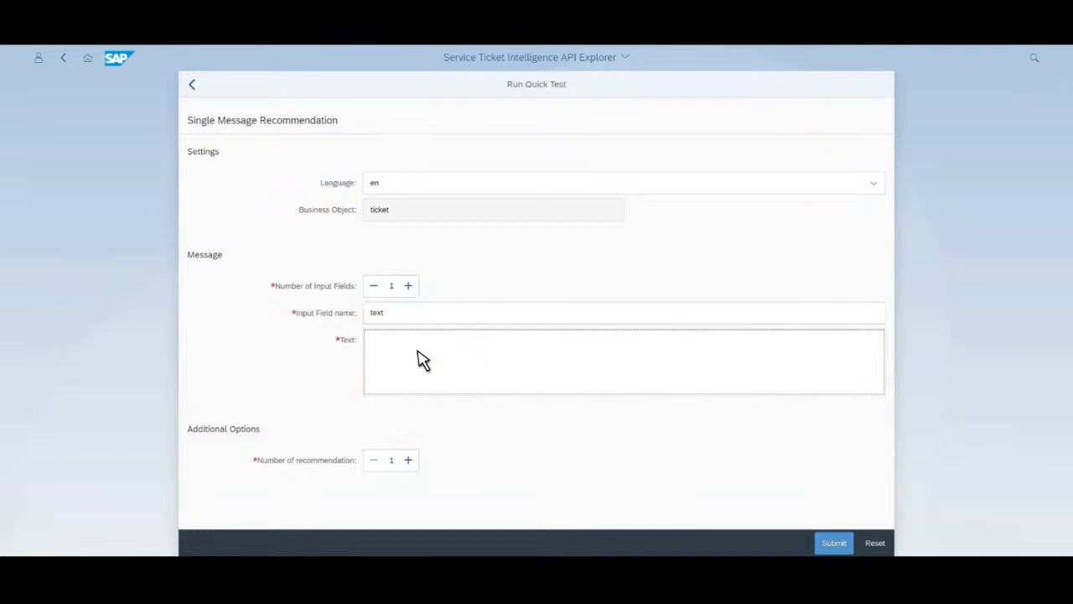
pyautogui.write('Can you he')
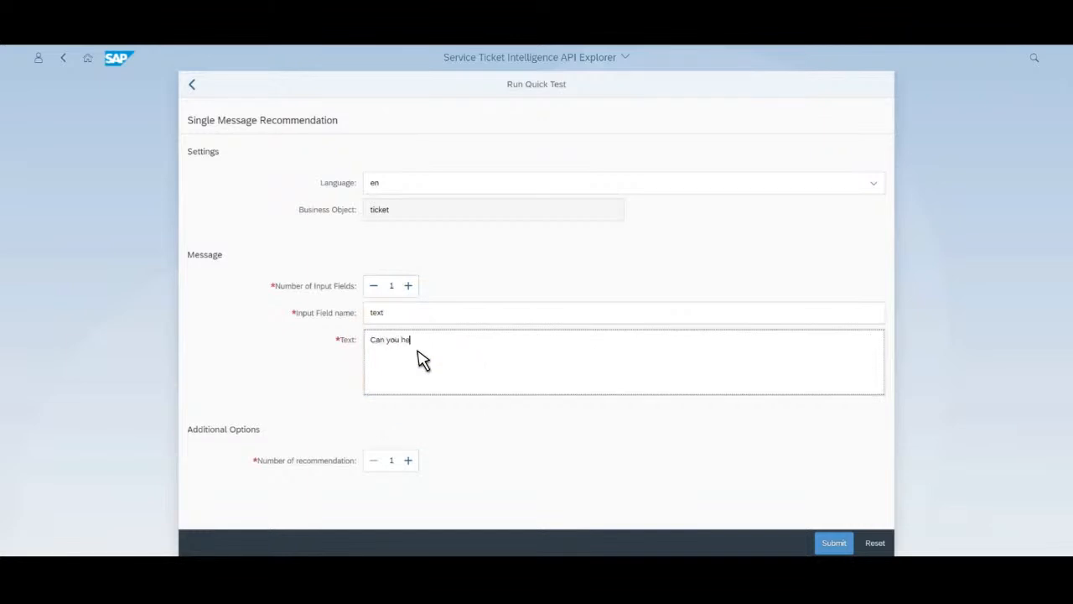
pyautogui.write('lp me check the status of my booking?')
pyautogui.click(413, 466)
pyautogui.click(414, 467)
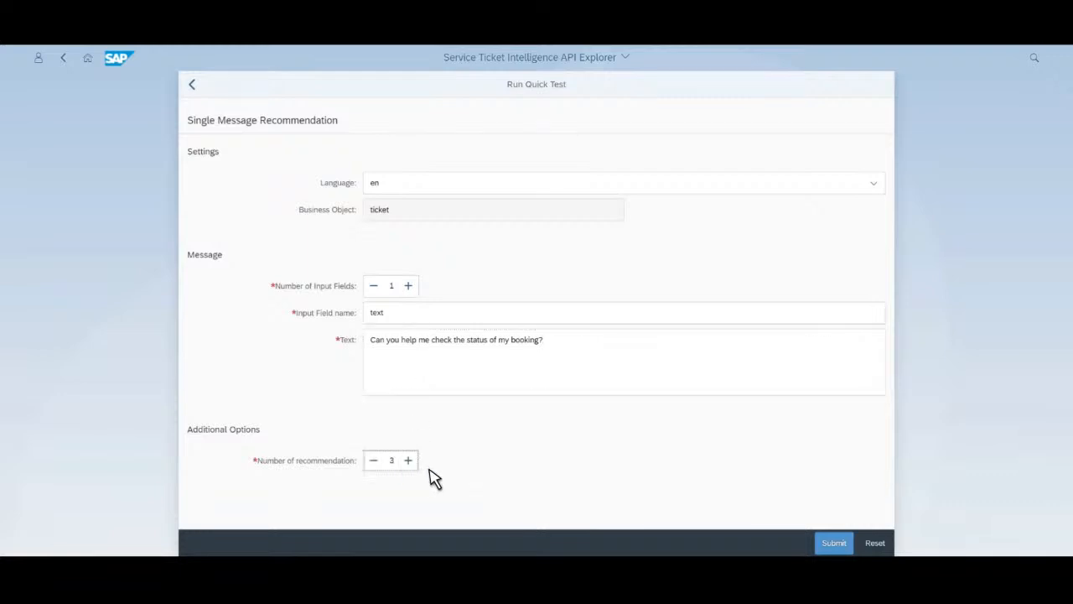
# - Submit the booking status message and review the scores, IDs and texts of the recommended tickets
pyautogui.click(833, 543)
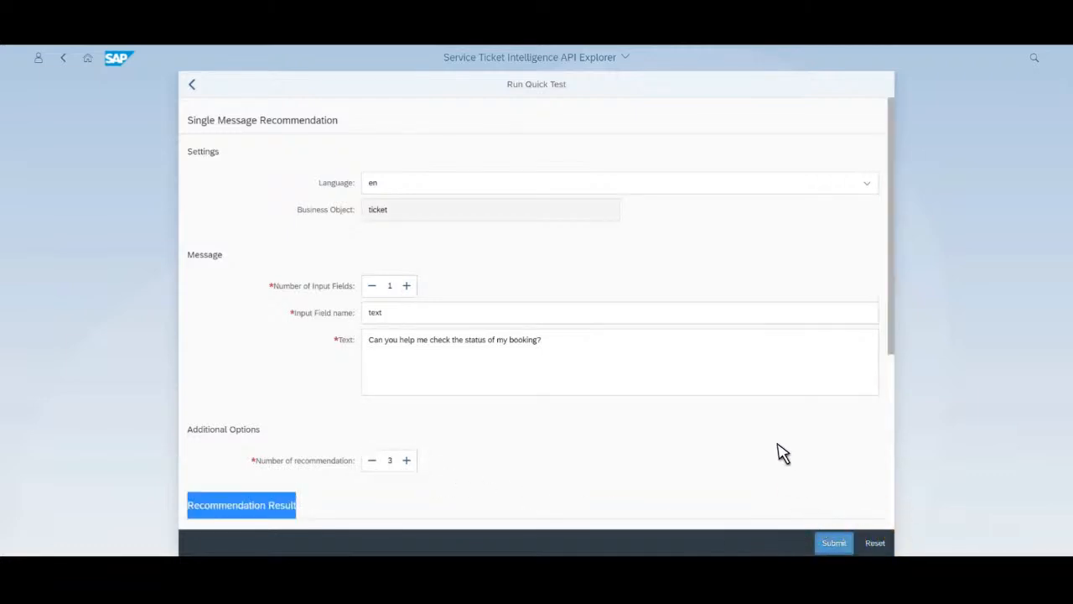
pyautogui.scroll(-5, 778, 453)
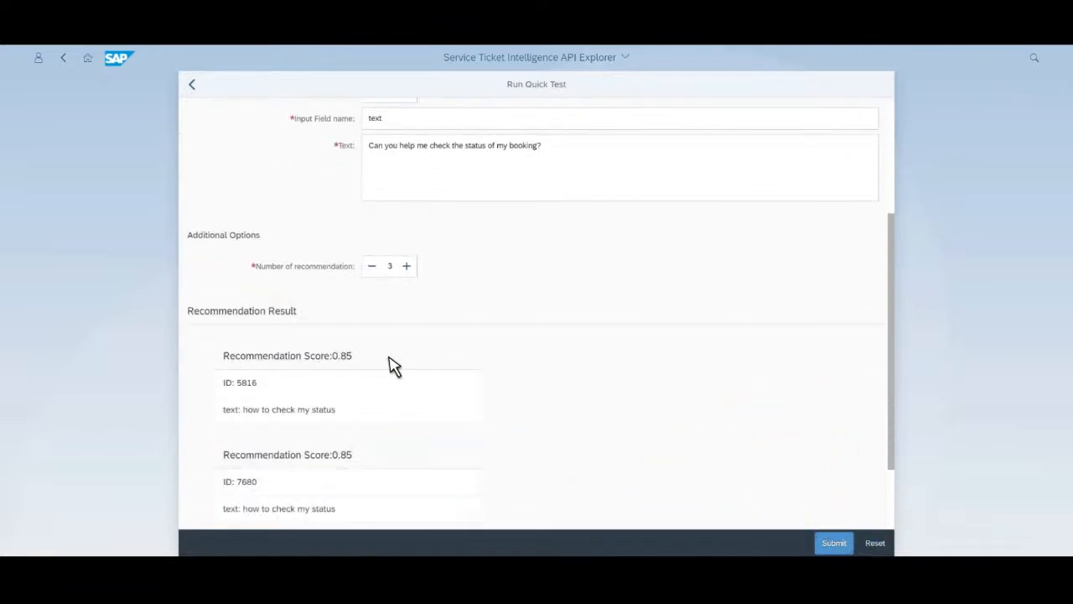
pyautogui.scroll(-3, 394, 365)
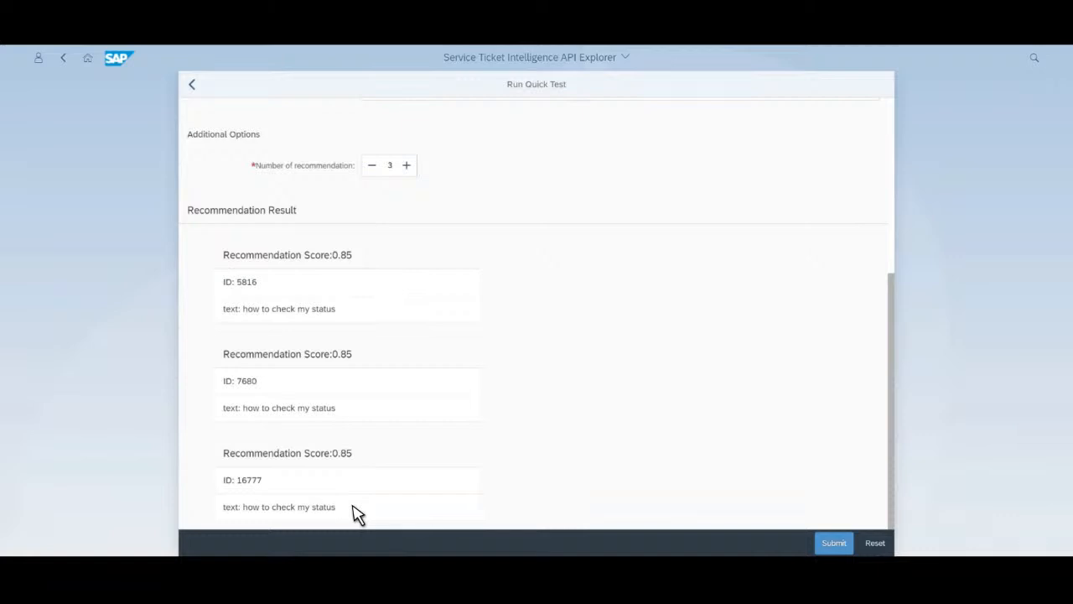
pyautogui.scroll(3, 369, 474)
pyautogui.scroll(-2, 447, 267)
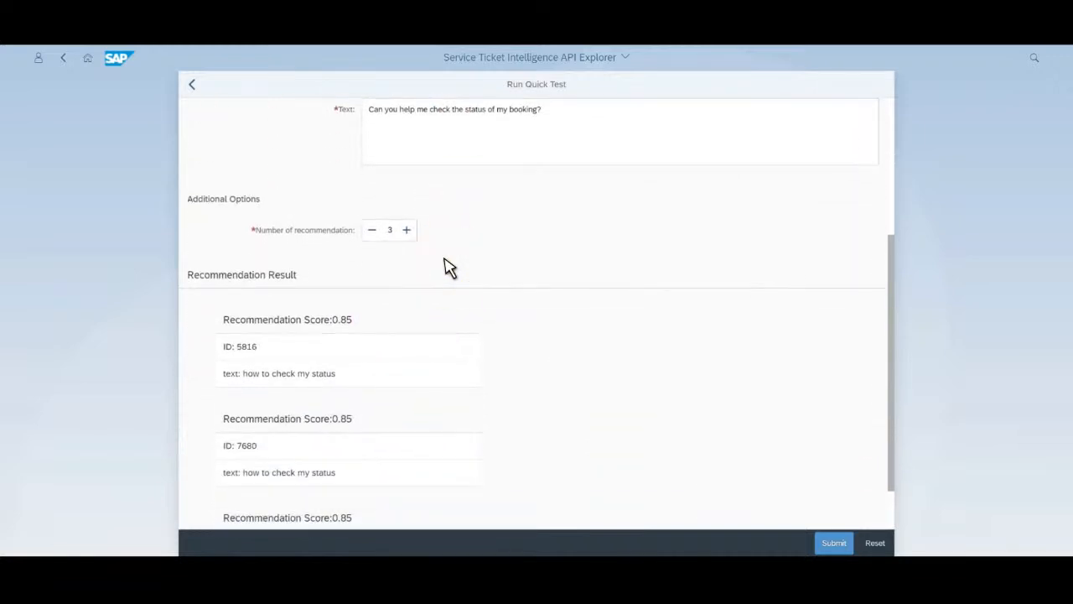
# - Replace the message text with "I really like the customer service. Super fast." and submit it for recommendation
pyautogui.scroll(3, 447, 267)
pyautogui.moveTo(541, 307); pyautogui.dragTo(370, 307)
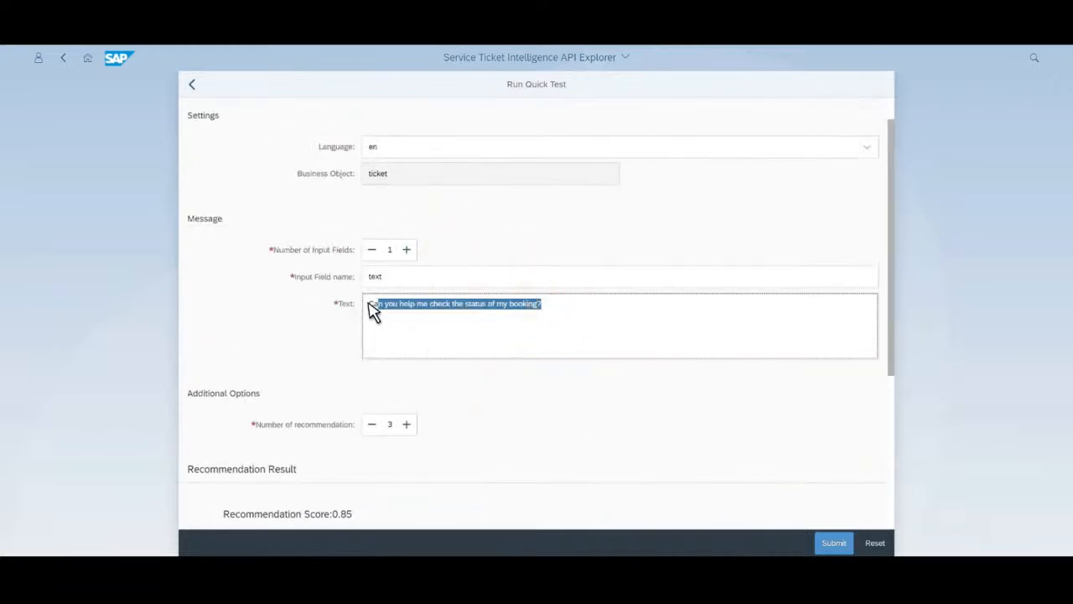
pyautogui.write('I really like the customer service. Super fast.')
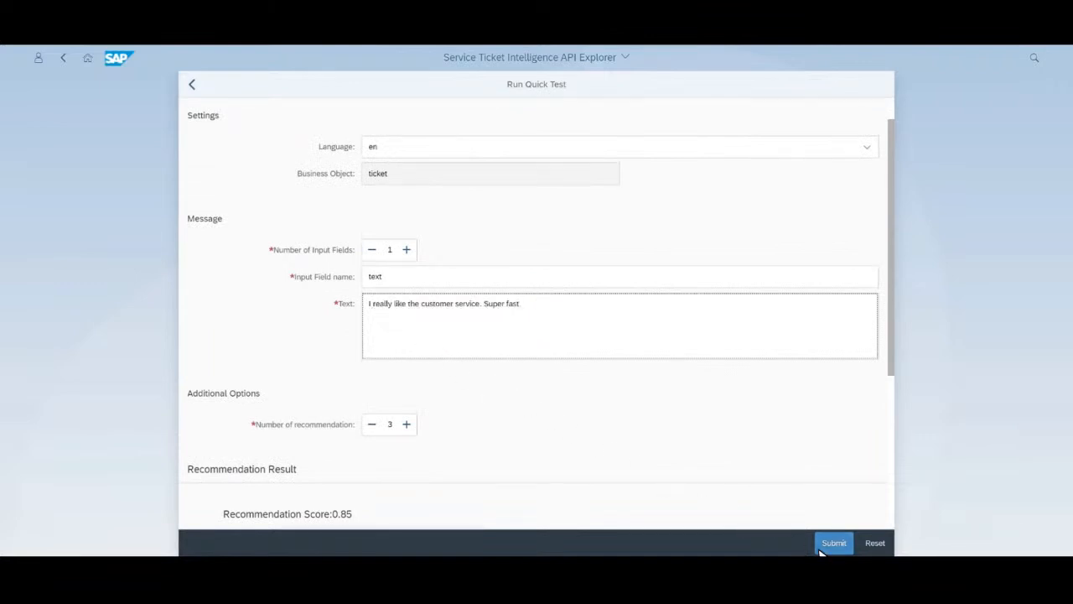
pyautogui.click(822, 549)
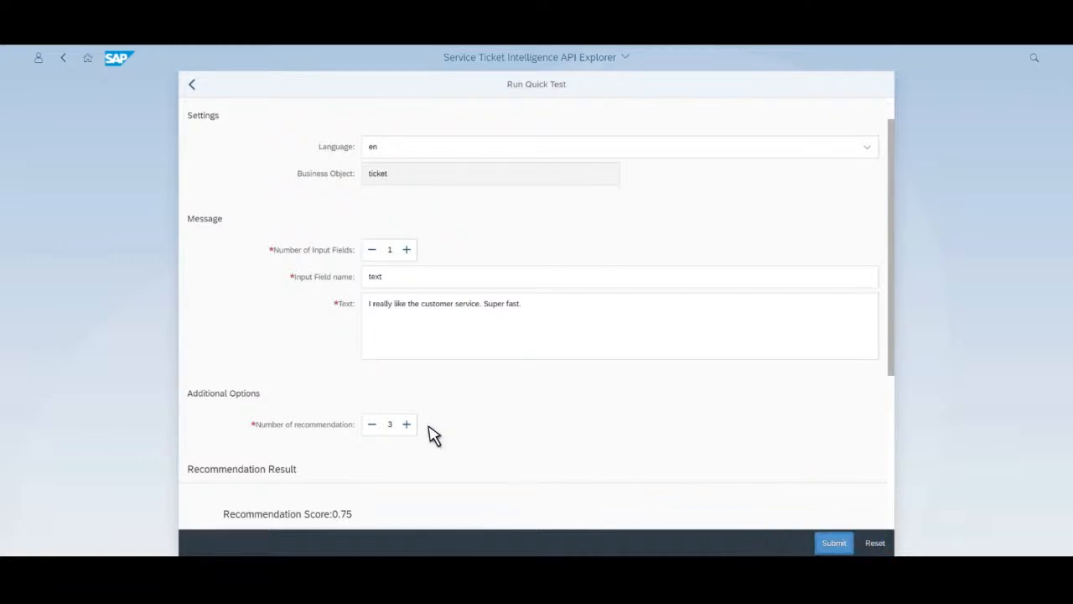
# - Review the recommended tickets for the customer service message, comparing their scores and texts, and return to the overview
pyautogui.scroll(-1, 429, 435)
pyautogui.scroll(-1, 429, 434)
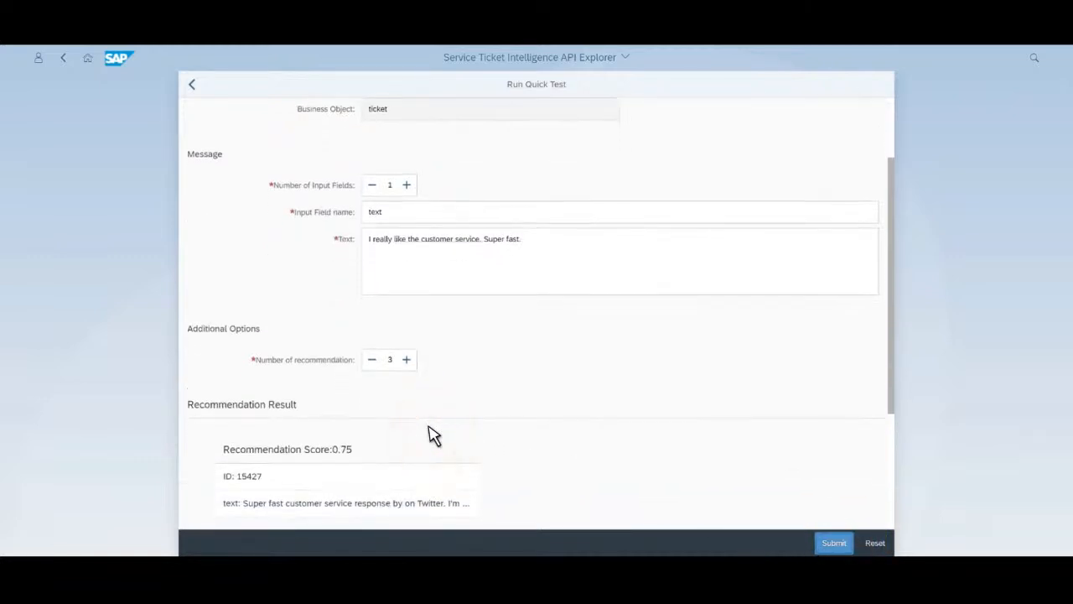
pyautogui.scroll(-2, 429, 434)
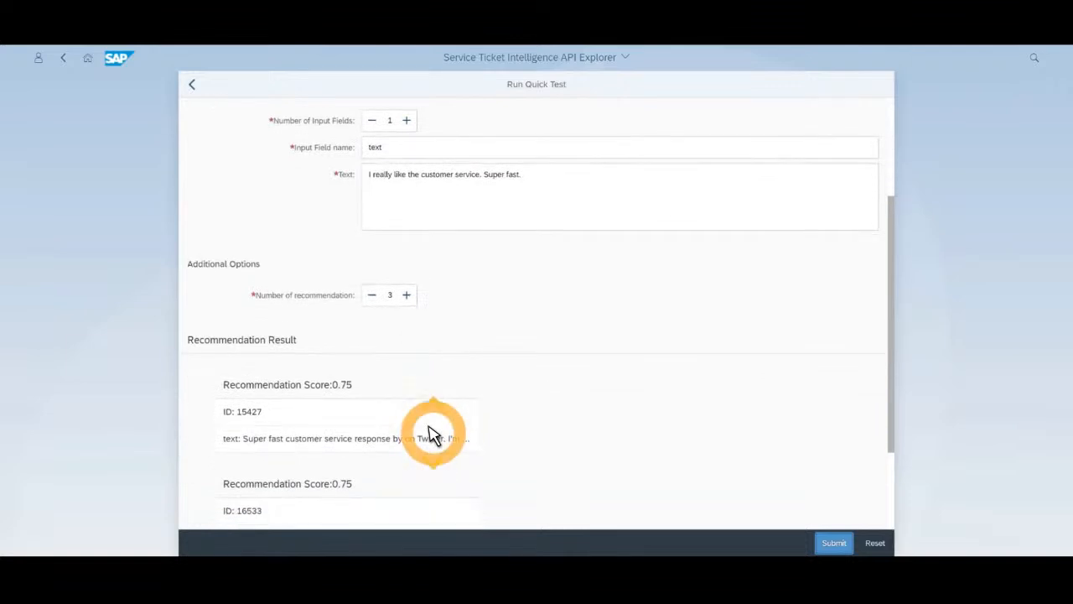
pyautogui.scroll(-4, 429, 435)
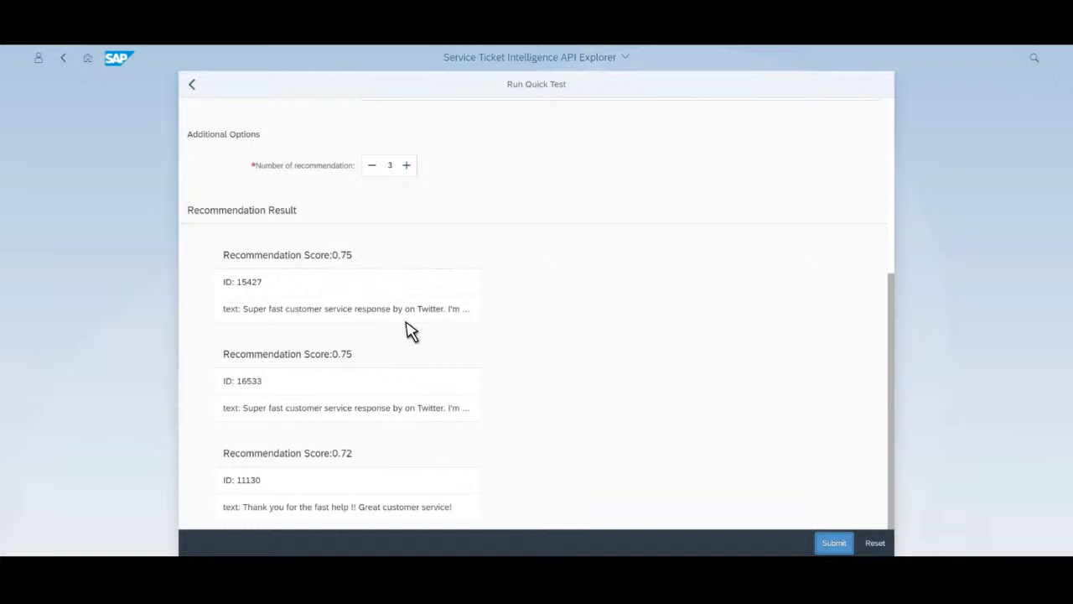
pyautogui.click(460, 309)
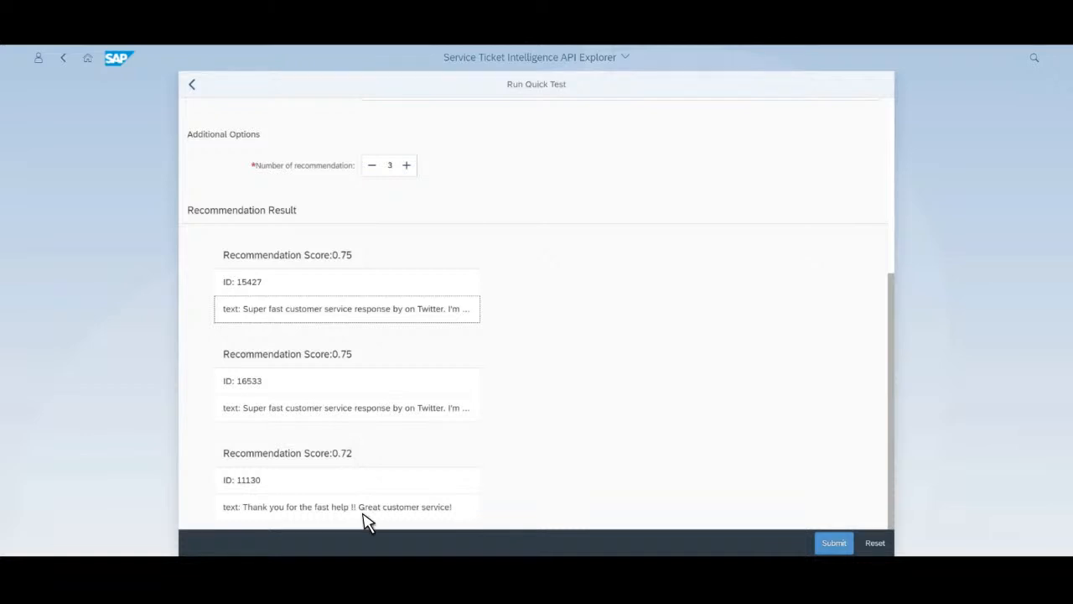
pyautogui.scroll(5, 366, 520)
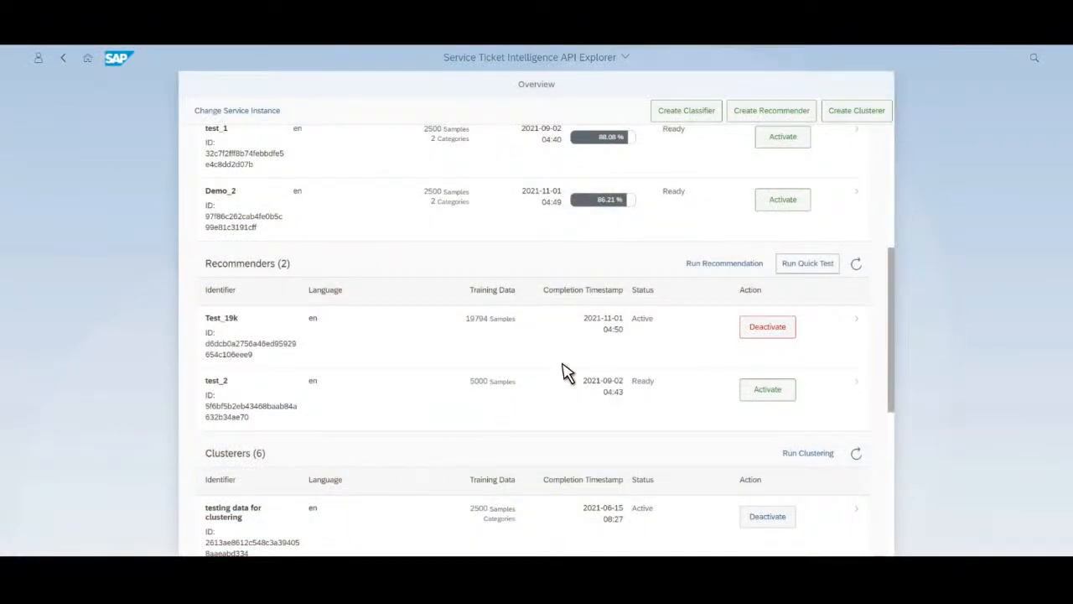
# - Look at the Run Recommendation page and the form for creating a new clusterer, leaving both without submitting
pyautogui.click(688, 270)
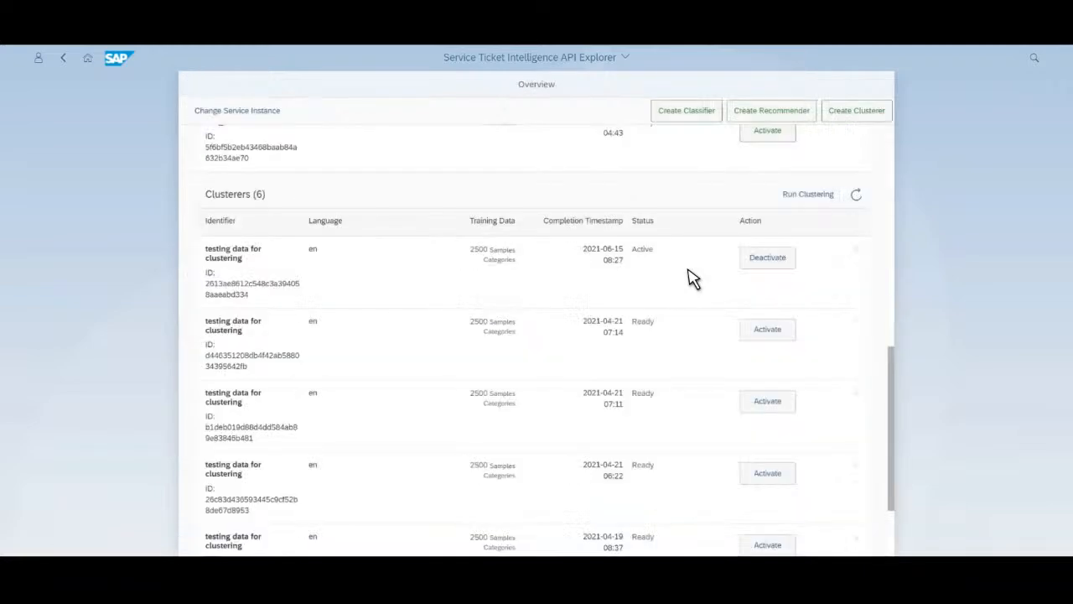
pyautogui.click(838, 117)
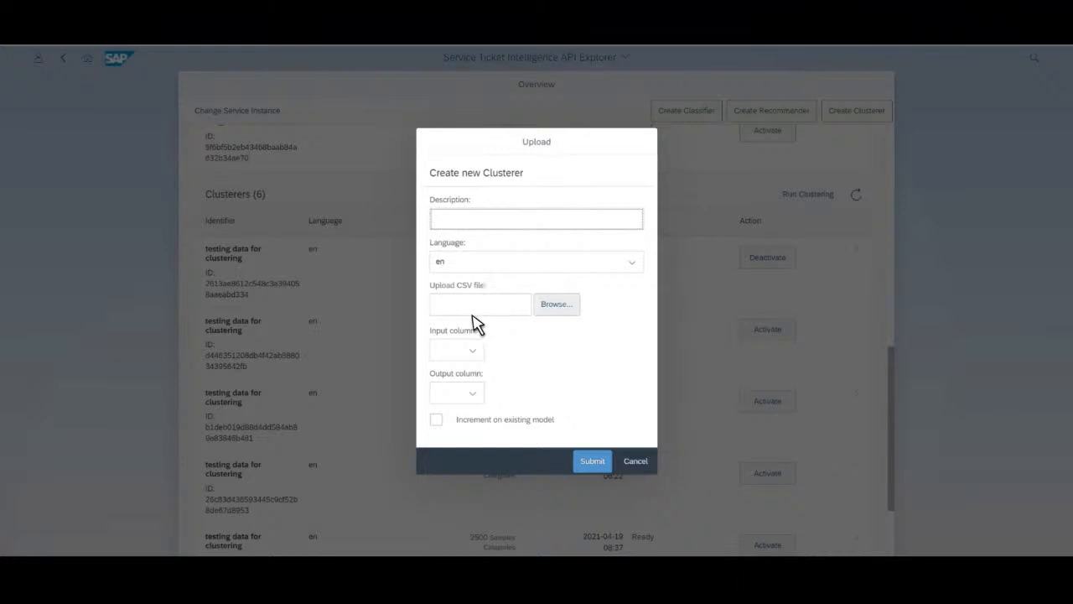
pyautogui.click(628, 466)
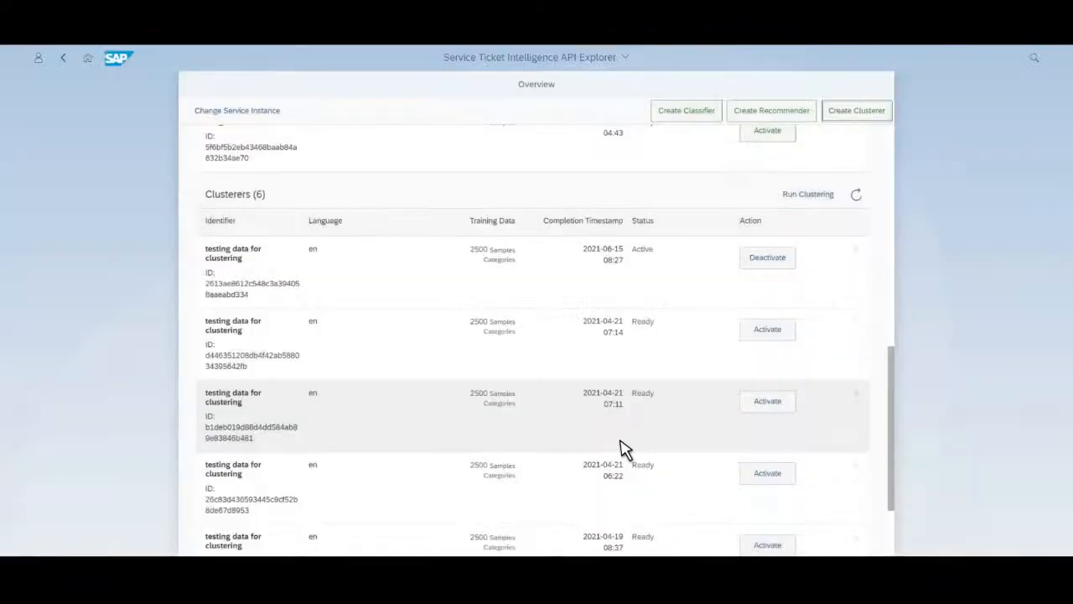